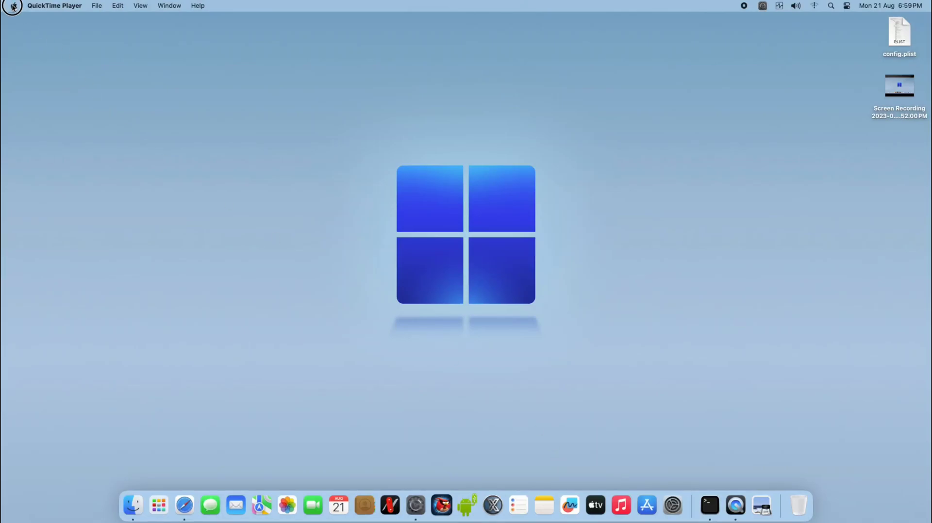
Open About This Mac and move the spec summary to the right
left_click(13, 6)
left_click(22, 20)
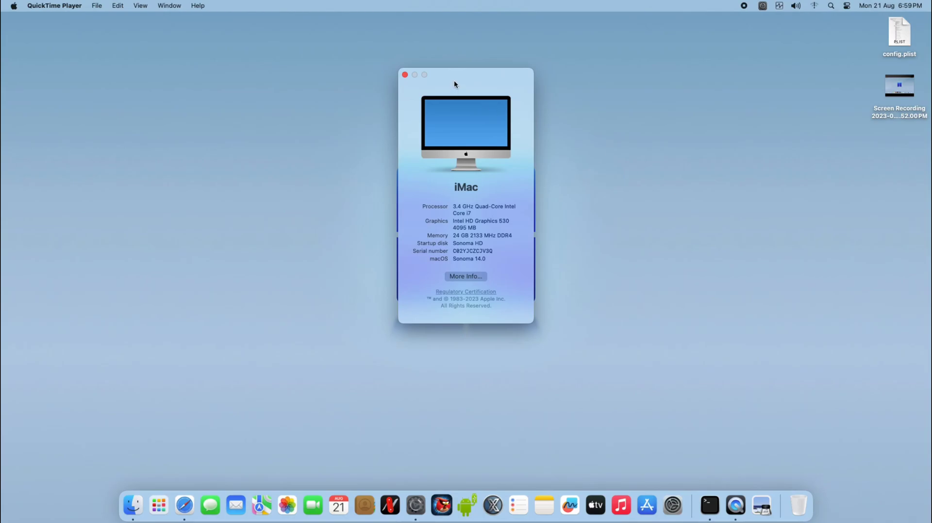
left_click_drag(455, 84, 613, 105)
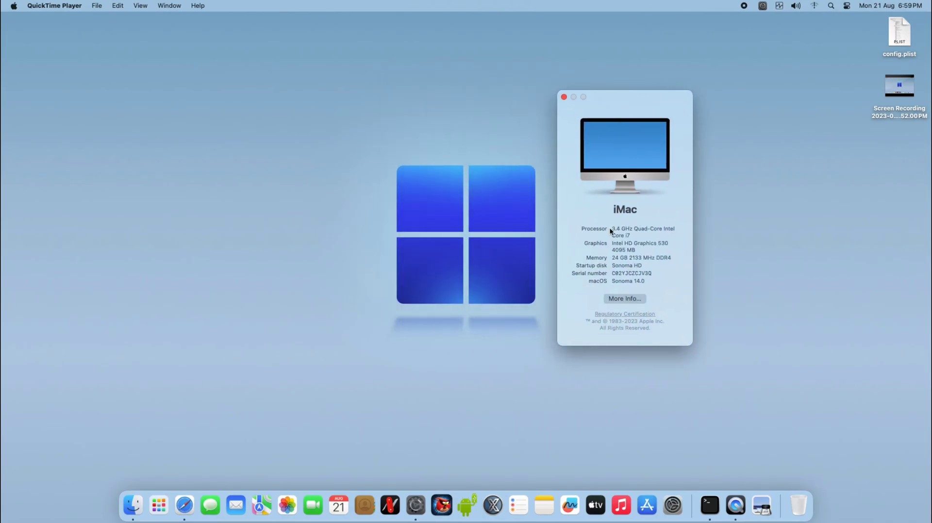
Select the processor and memory descriptions, then bring up the detailed system information
left_click_drag(610, 230, 671, 248)
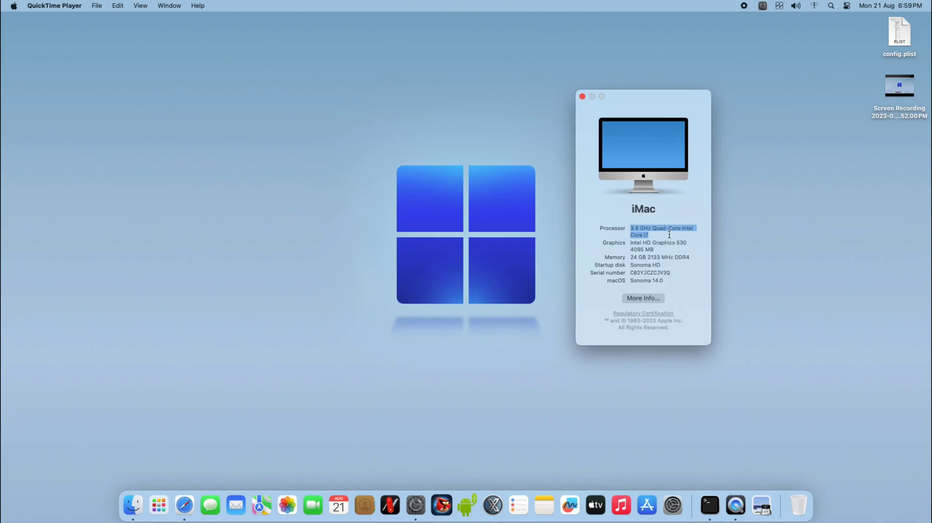
left_click(684, 243)
left_click_drag(684, 258, 610, 262)
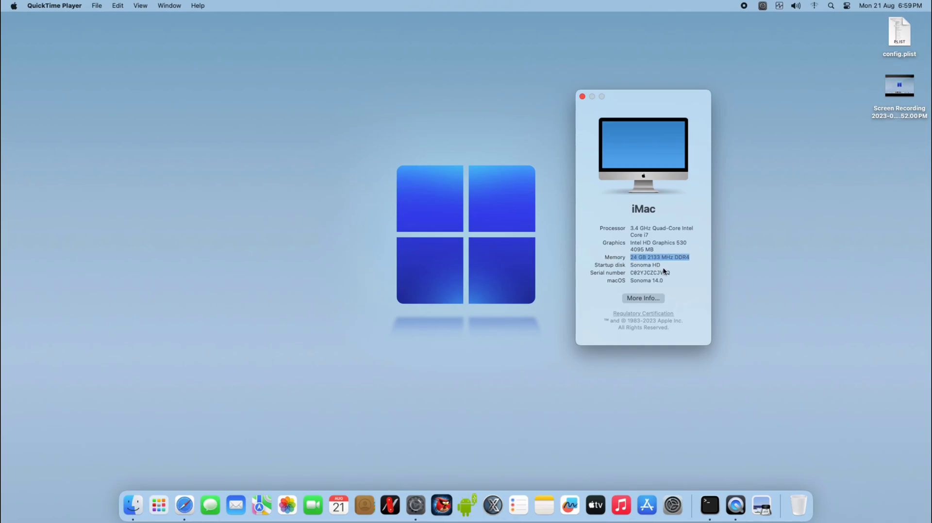
left_click(656, 281)
left_click(646, 299)
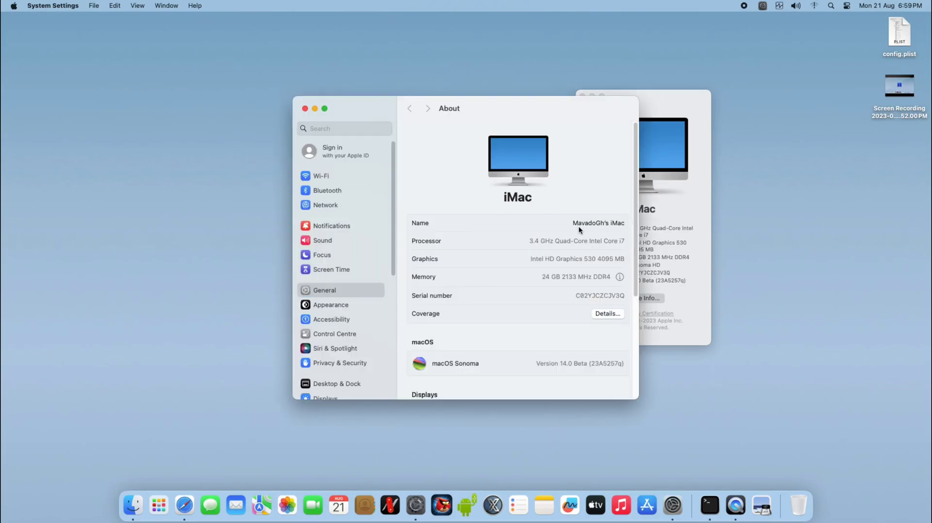
left_click(602, 224)
left_click(596, 256)
scroll(597, 294, "down", 1)
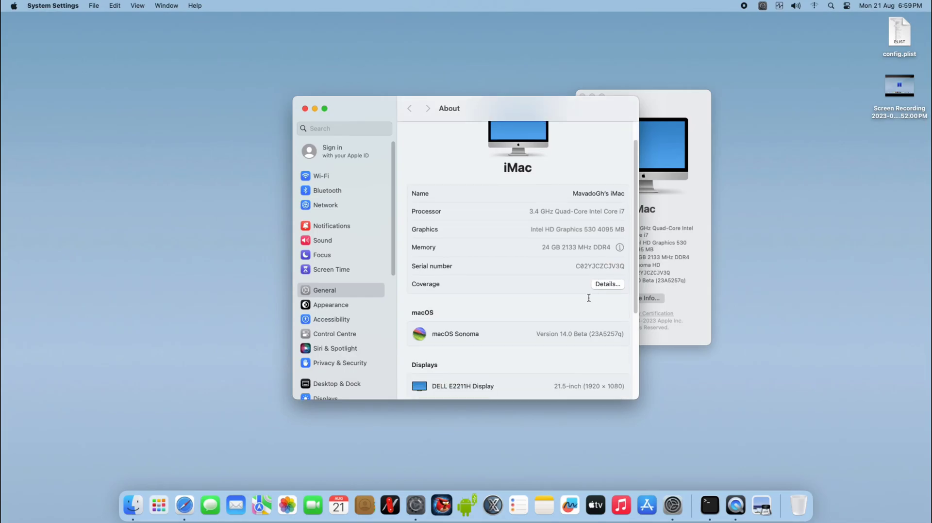
scroll(577, 297, "down", 4)
scroll(577, 297, "down", 1)
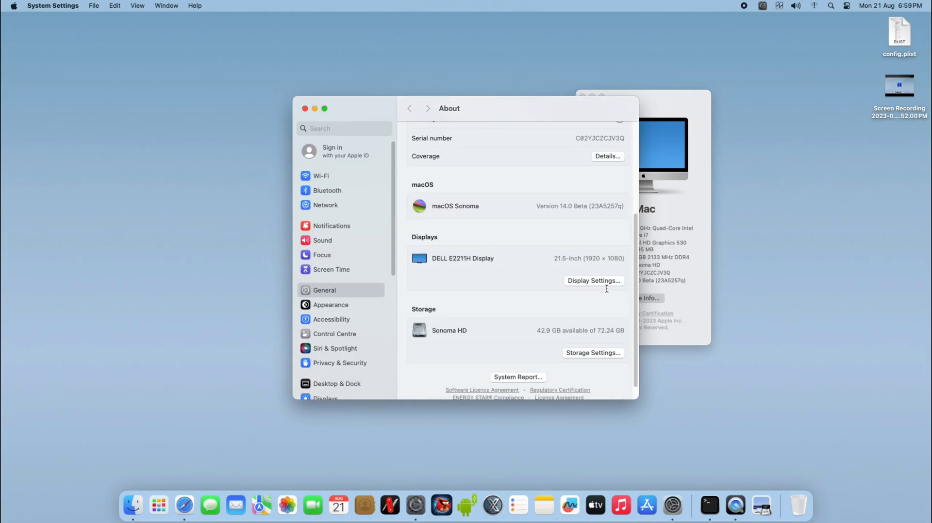
left_click(594, 281)
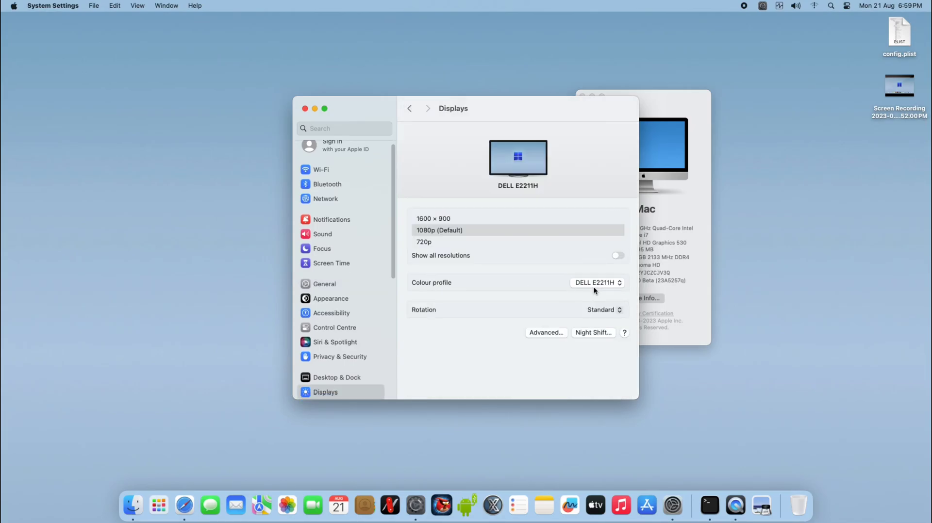
left_click(619, 256)
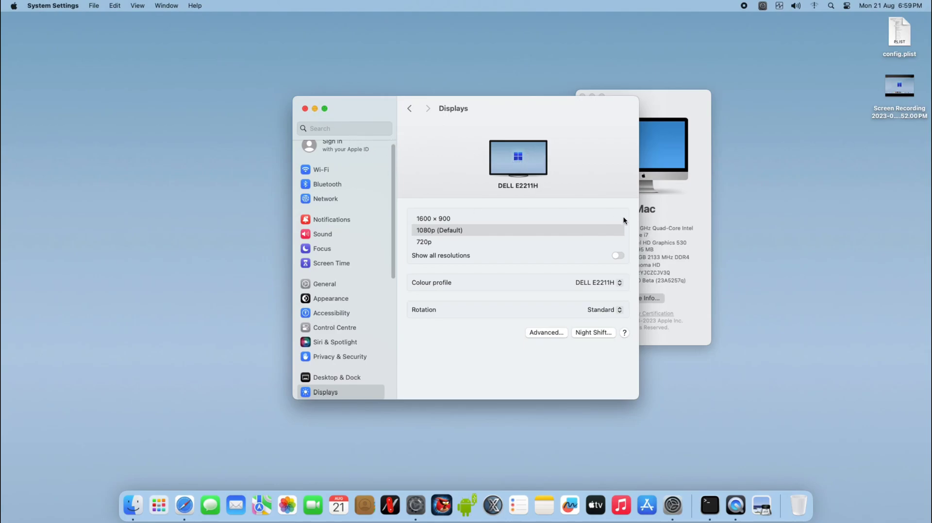
left_click(618, 255)
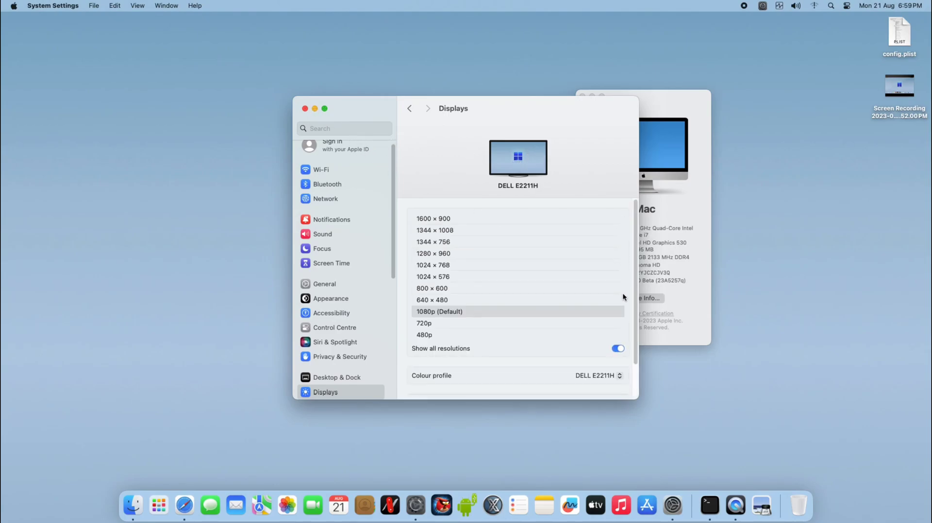
left_click(618, 348)
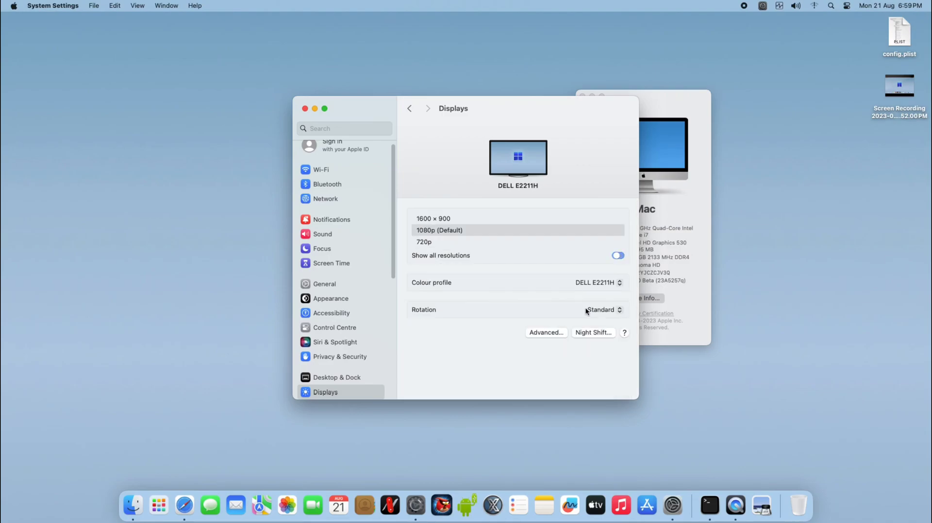
left_click(305, 109)
left_click_drag(625, 97, 429, 77)
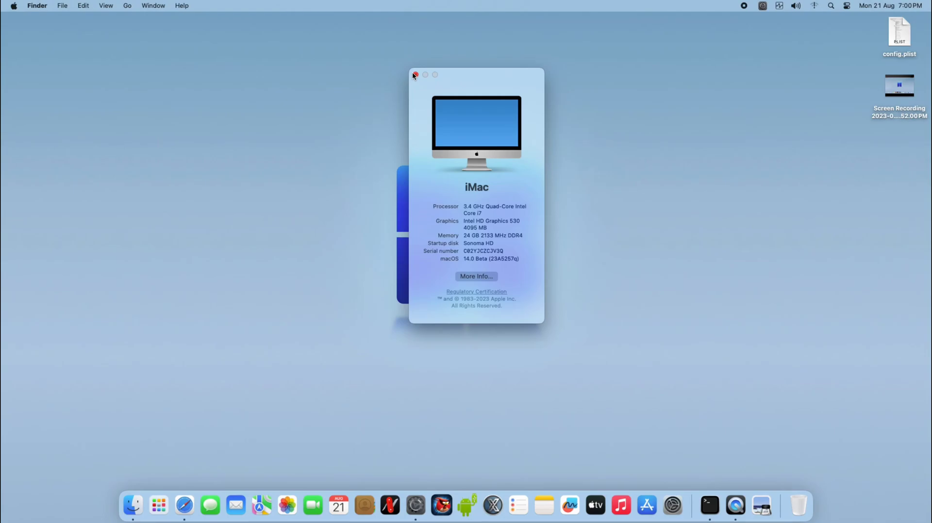
Close the About This Mac summary and launch Hackintool from the Dock
left_click(415, 75)
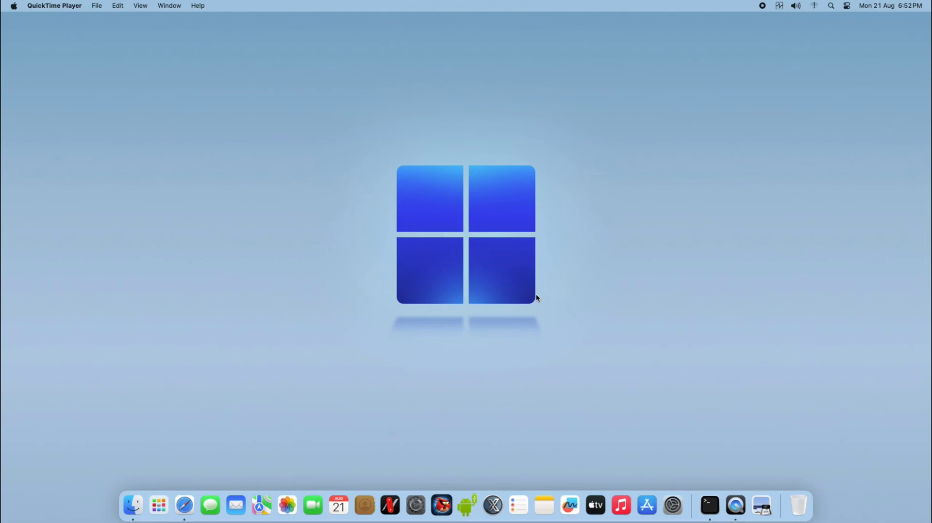
left_click(390, 492)
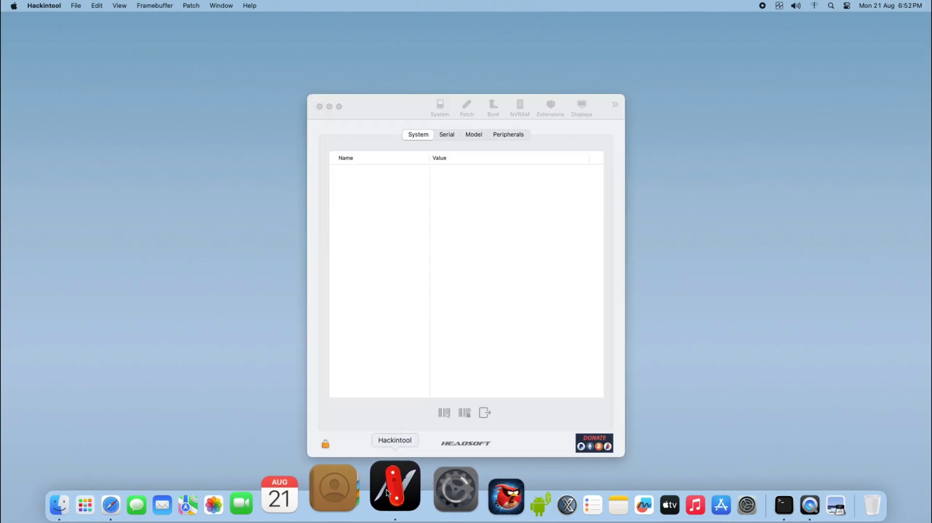
Raise the Hackintool window, check the CPU and Intel Generation rows, and show the Patch page
left_click_drag(514, 102, 527, 37)
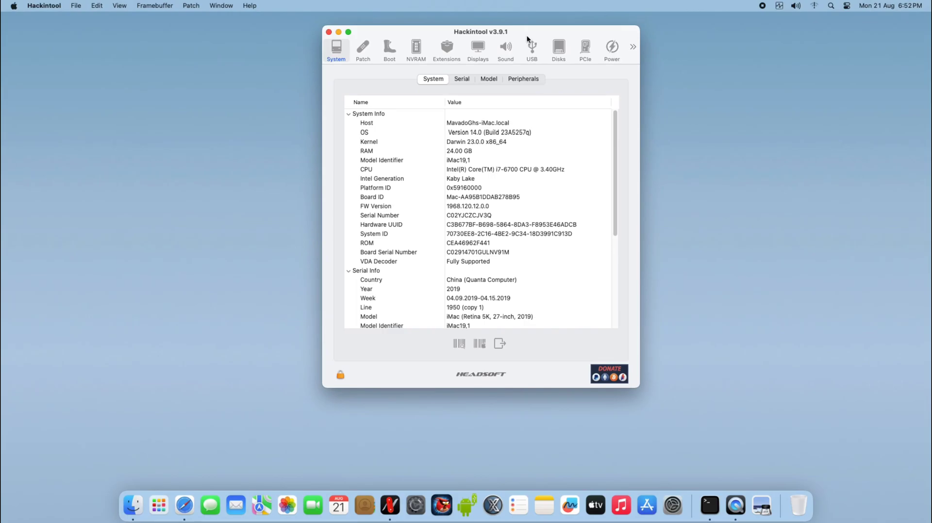
left_click(488, 169)
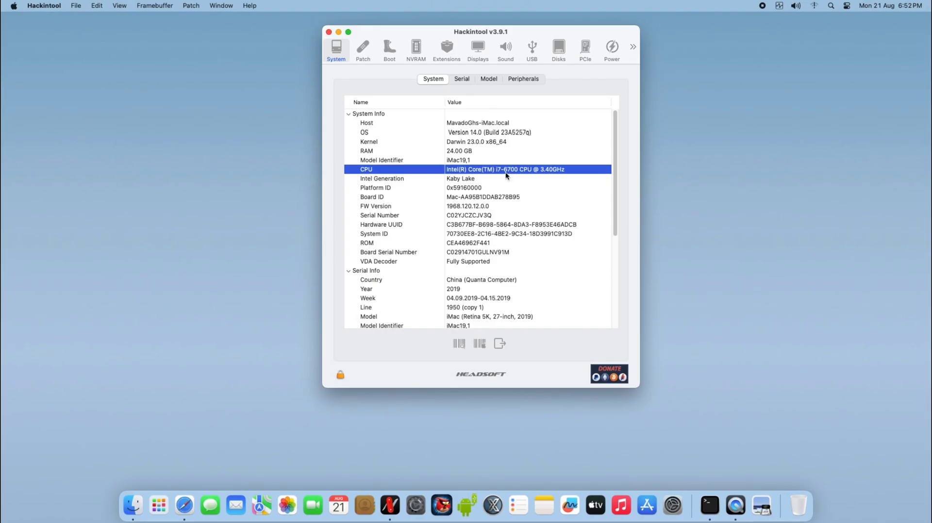
left_click(476, 179)
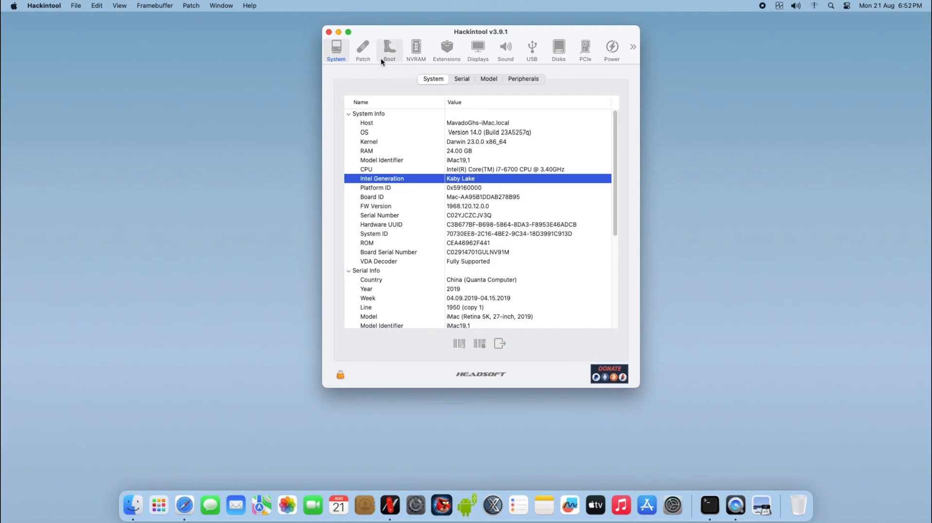
left_click(365, 57)
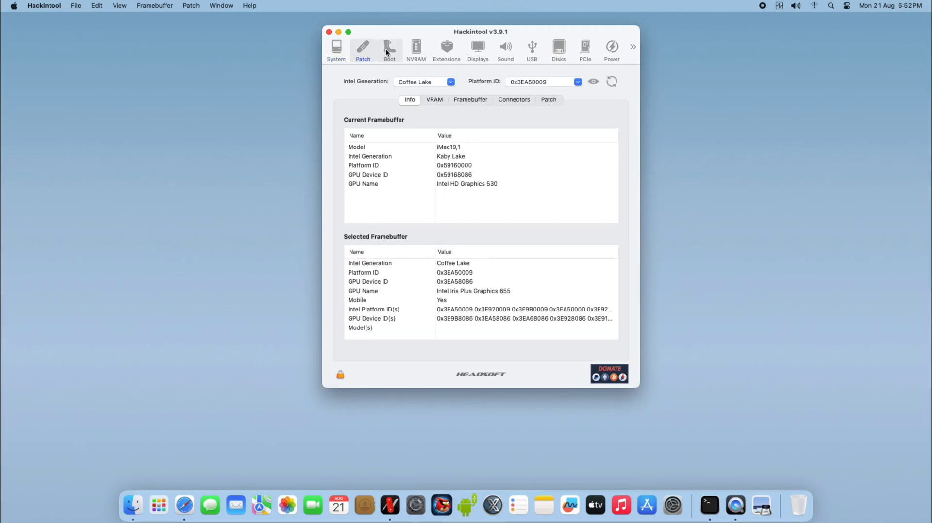
Set the framebuffer to Kaby Lake 0x59160000 and review the Boot, NVRAM, Kexts and Display pages
left_click(593, 81)
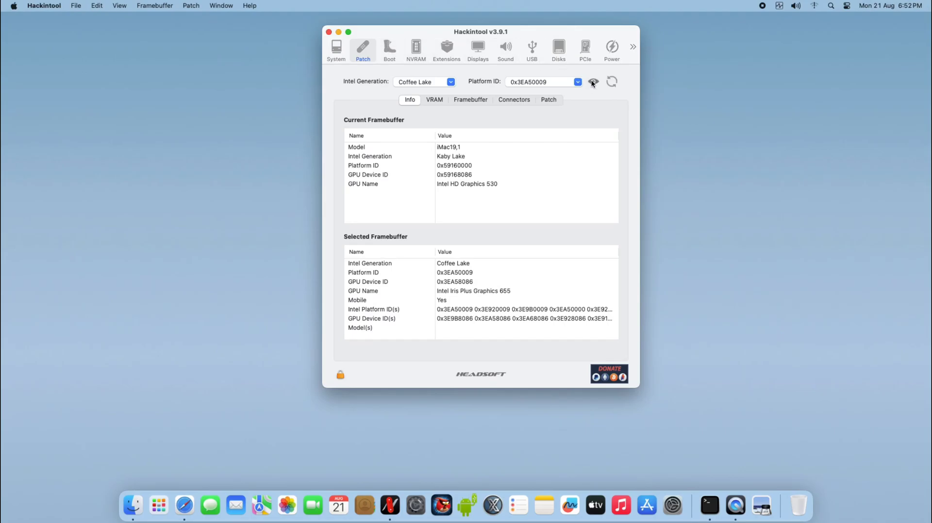
left_click(381, 48)
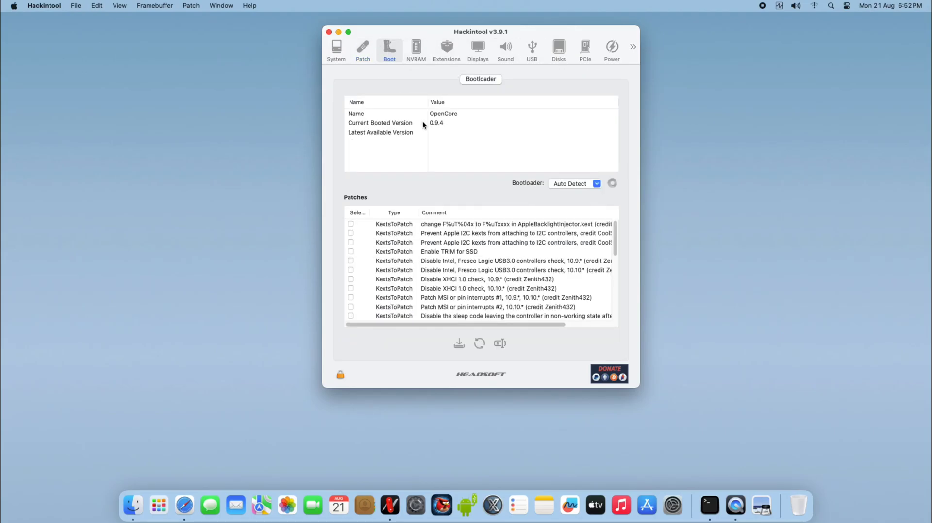
left_click(421, 61)
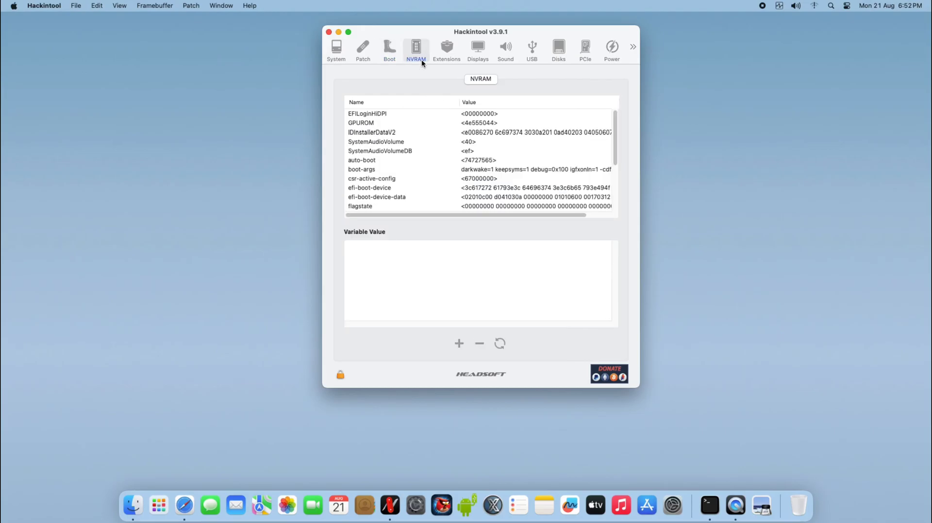
left_click(441, 49)
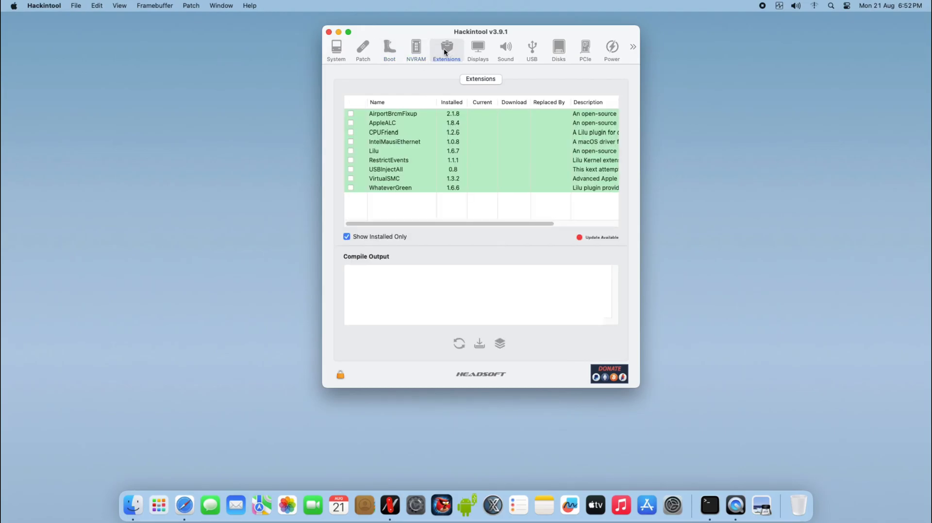
left_click(483, 49)
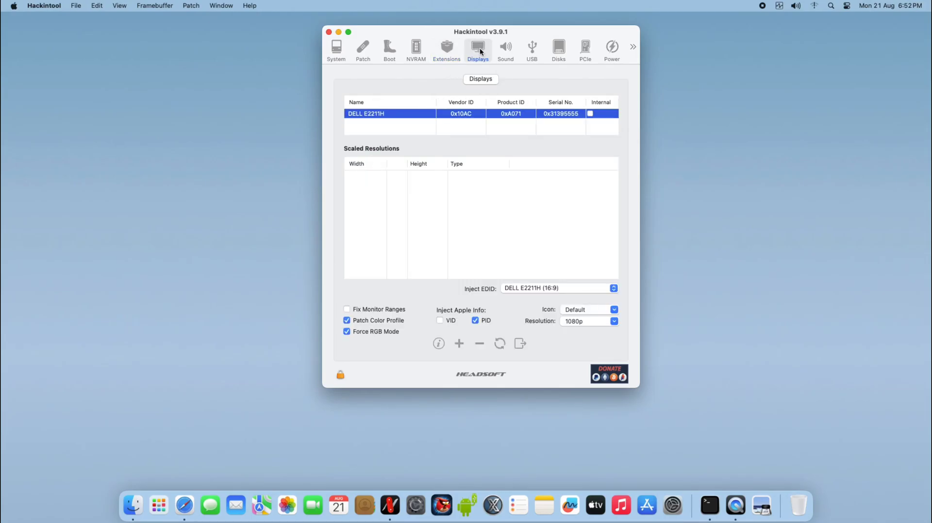
Inspect the USB Audio, Realtek ALC255 and Skylake HDMI audio devices, then review USB ports and disks
left_click(510, 50)
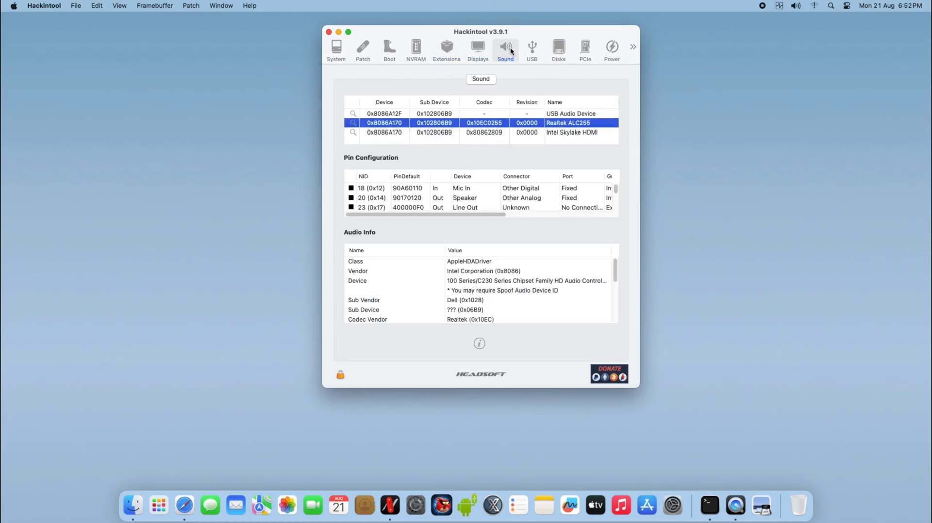
left_click(530, 116)
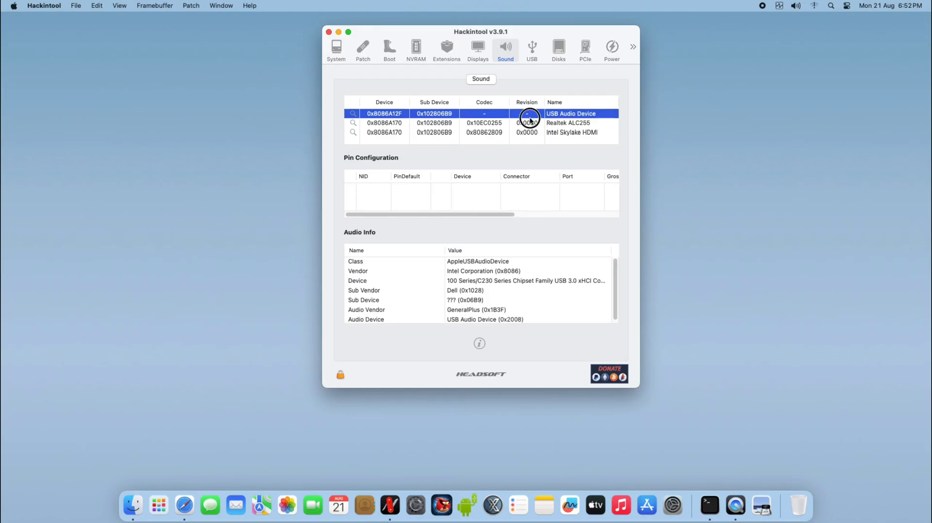
left_click(530, 123)
left_click(528, 131)
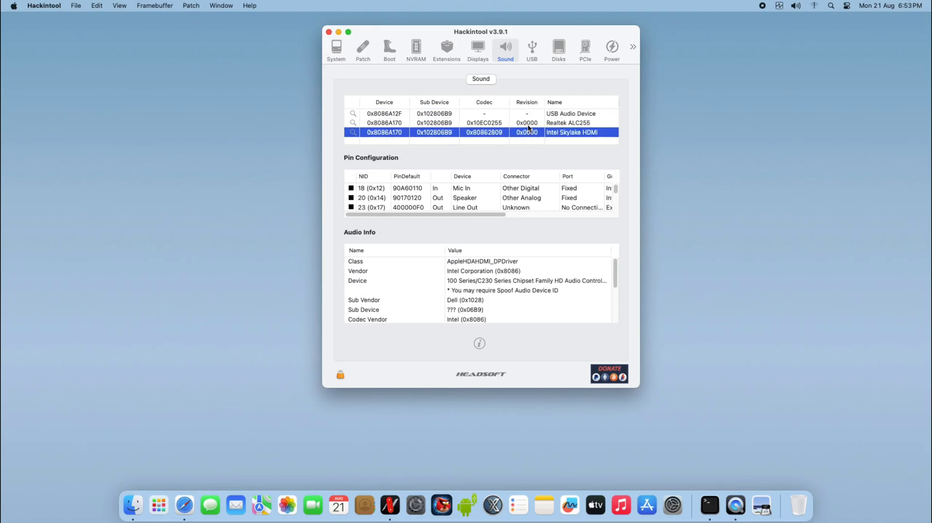
left_click(529, 123)
left_click(530, 50)
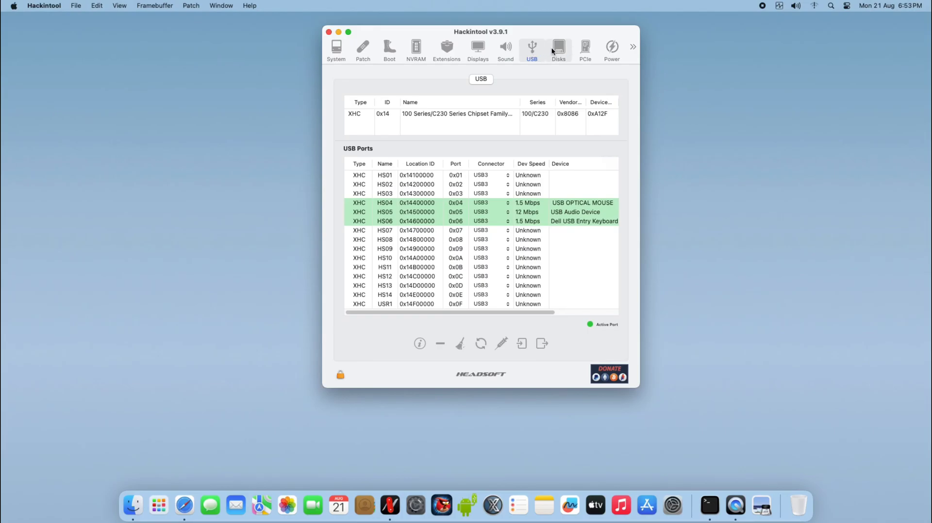
left_click(551, 50)
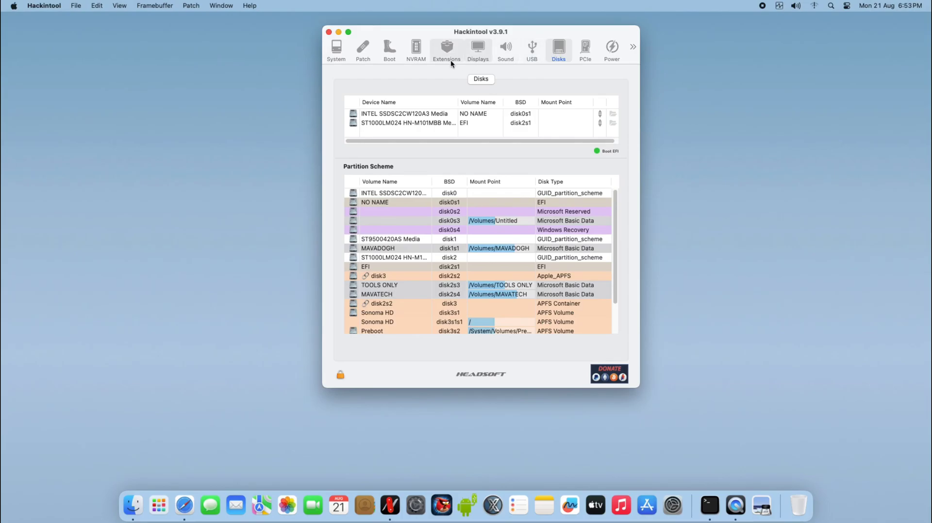
Browse the Info, VRAM, Framebuffer and Connectors tabs for platform 0x59160000
left_click(359, 57)
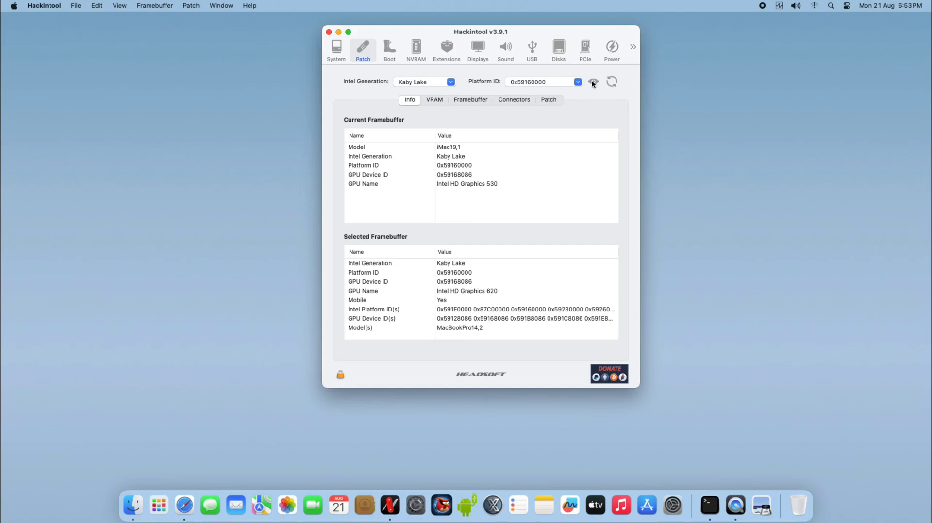
left_click(432, 100)
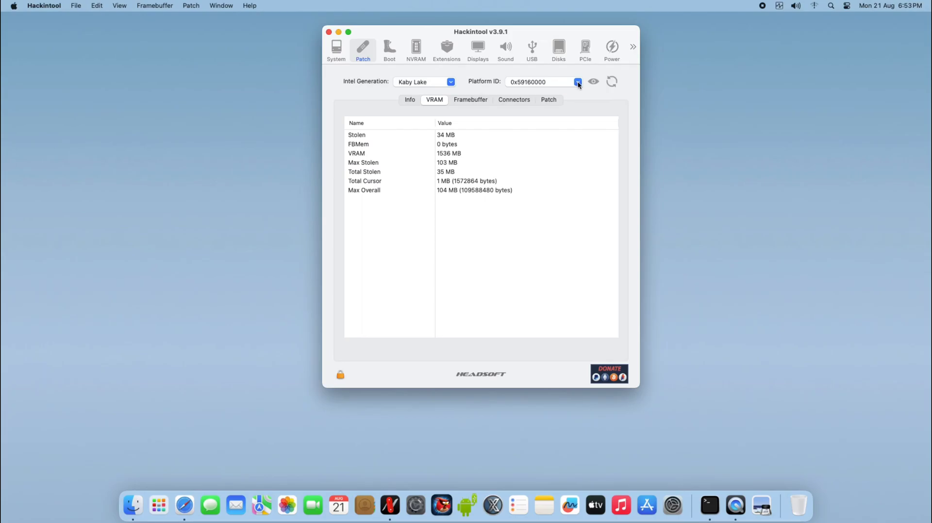
left_click(411, 100)
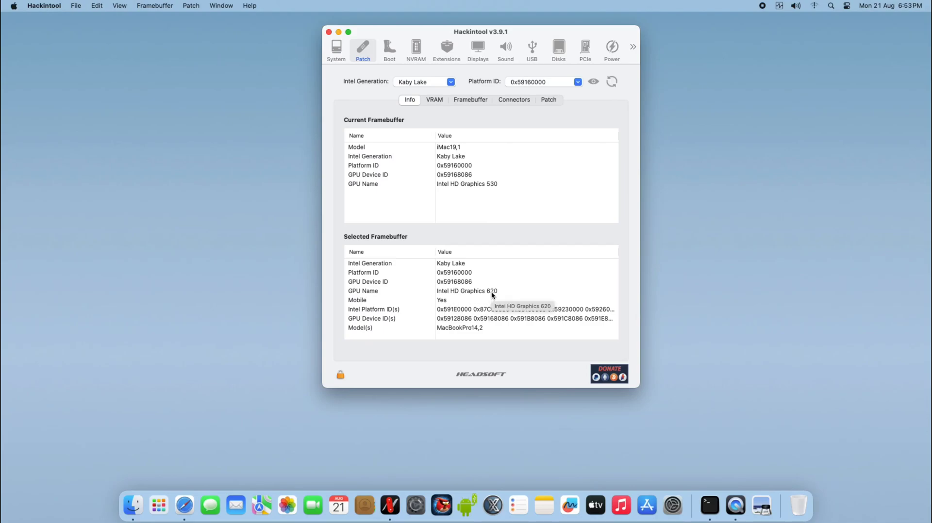
left_click(428, 100)
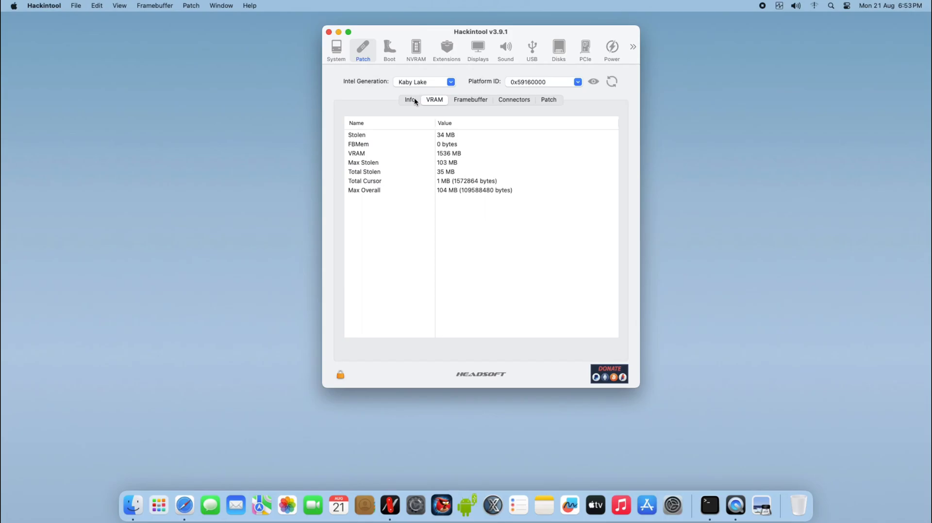
left_click(469, 101)
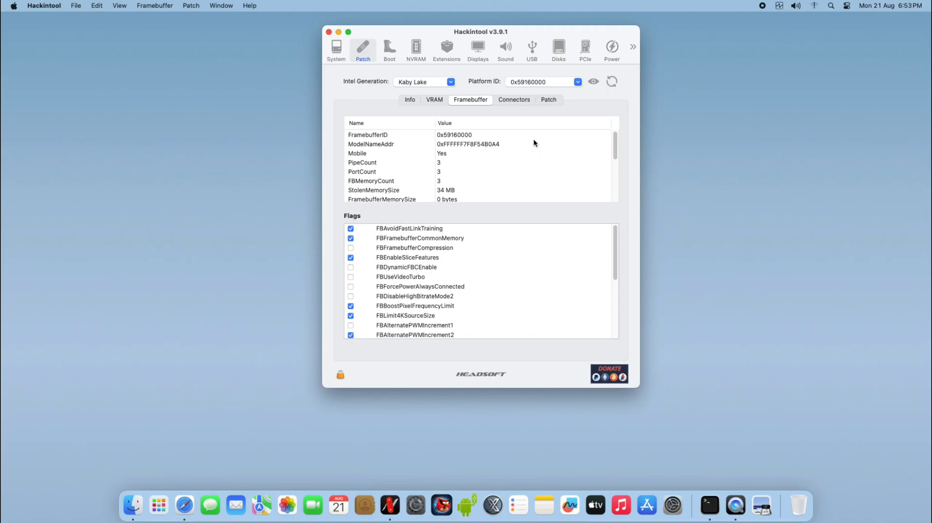
left_click(515, 101)
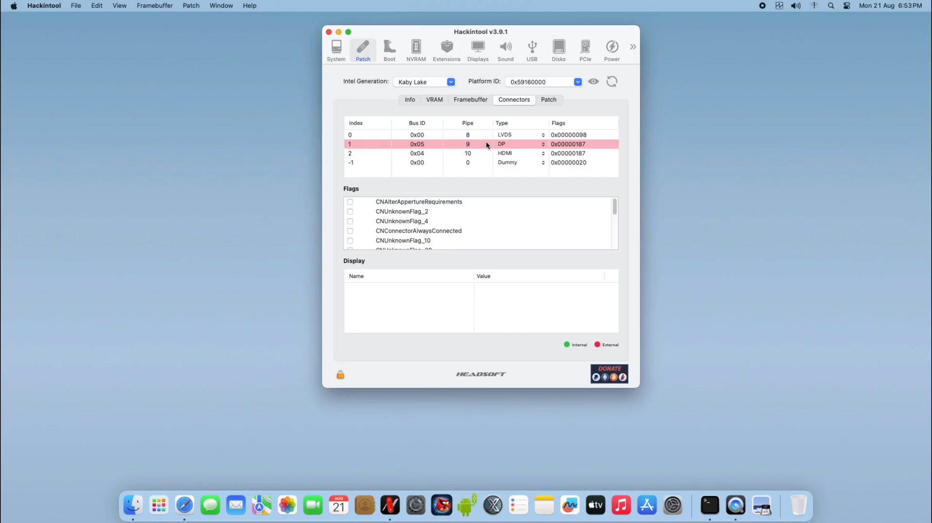
mouse_move(542, 146)
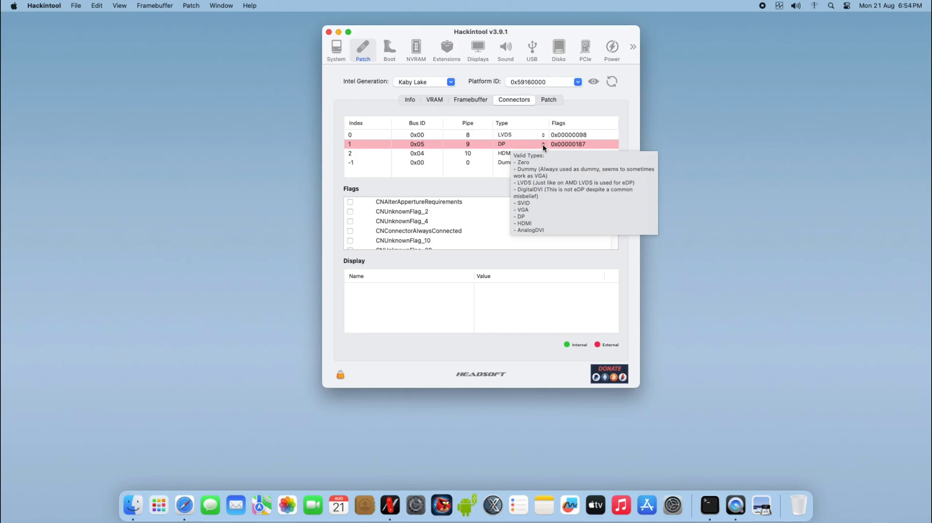
Compare the DP (index 1) and HDMI (index 2) connectors, ending on DP with the DELL E2211H
left_click(454, 145)
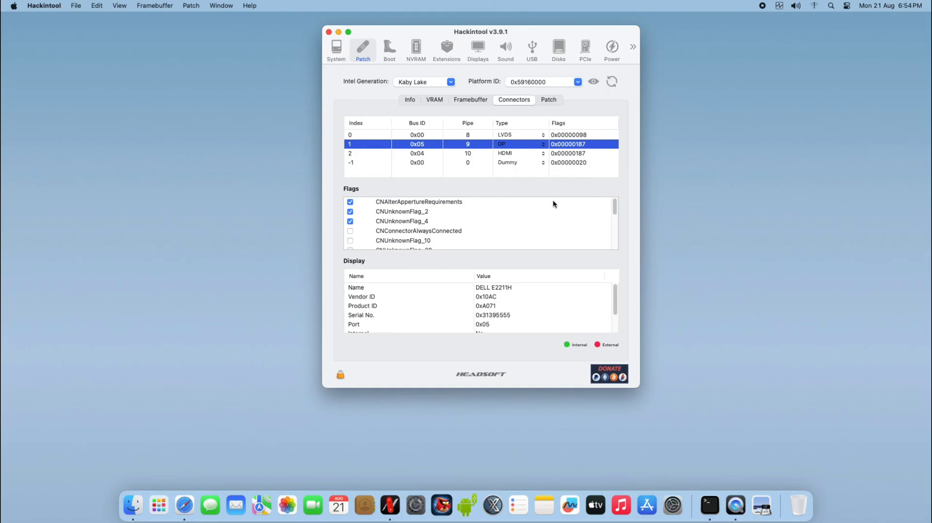
mouse_move(615, 207)
left_mouse_down()
mouse_move(614, 242)
mouse_move(615, 200)
left_mouse_up()
left_click(479, 155)
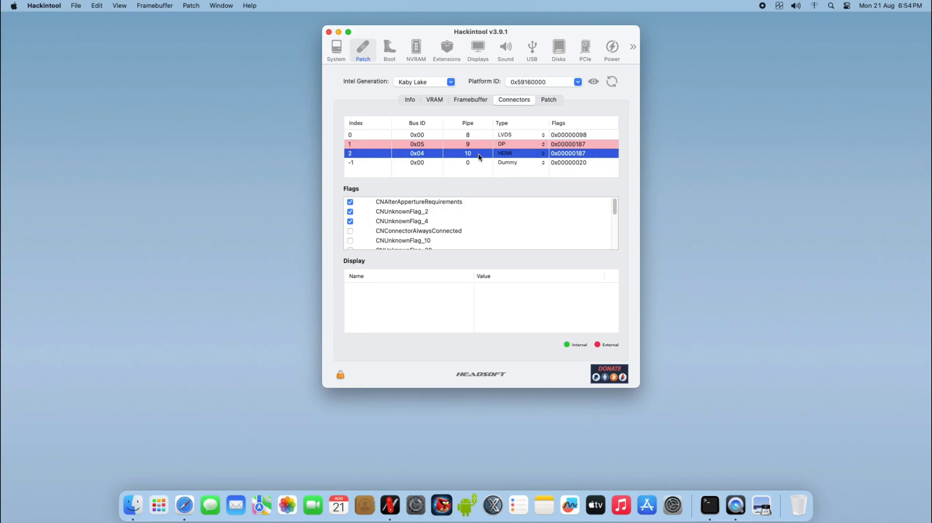
mouse_move(616, 204)
left_mouse_down()
mouse_move(623, 229)
mouse_move(616, 223)
left_mouse_up()
left_click(476, 145)
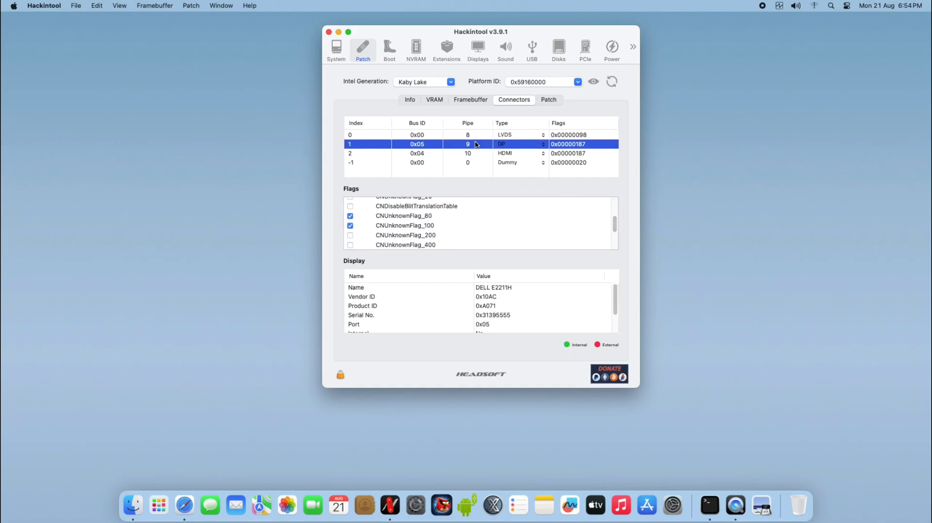
scroll(547, 226, "up", 5)
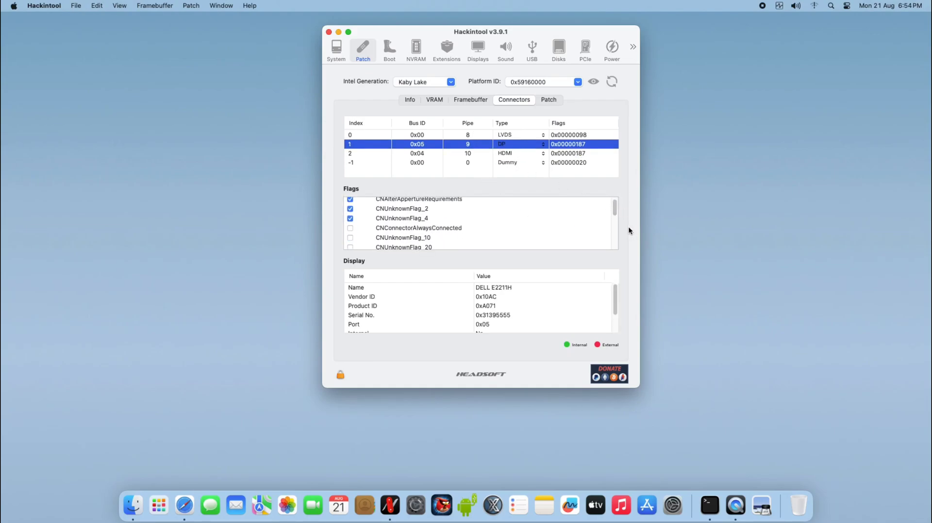
scroll(528, 205, "up", 1)
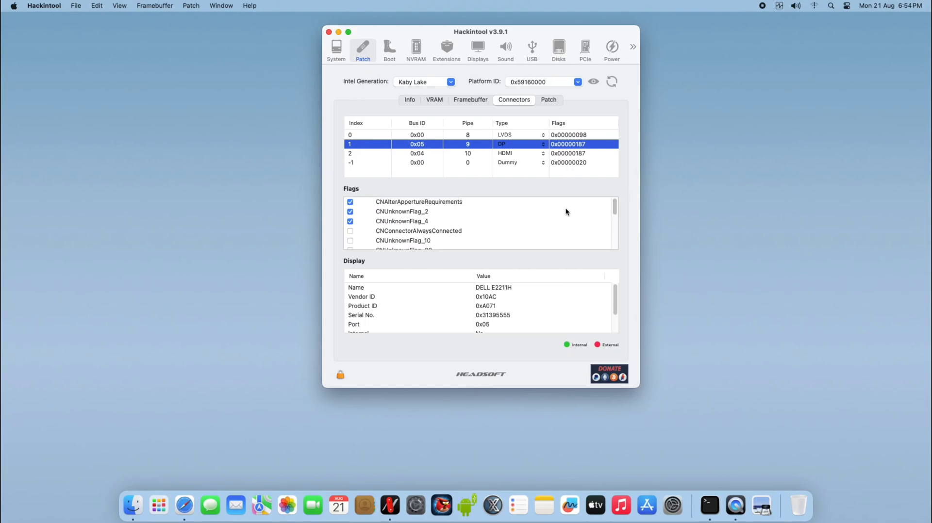
left_click(424, 156)
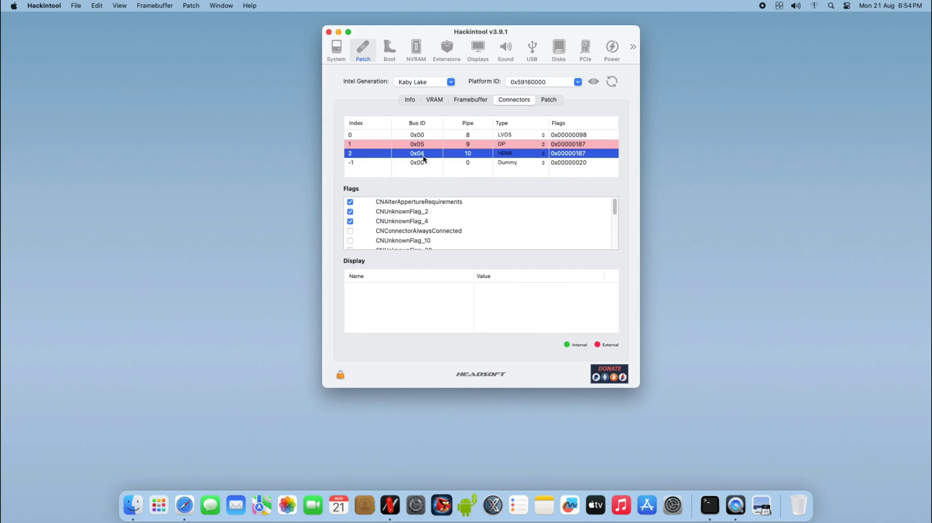
left_click(417, 145)
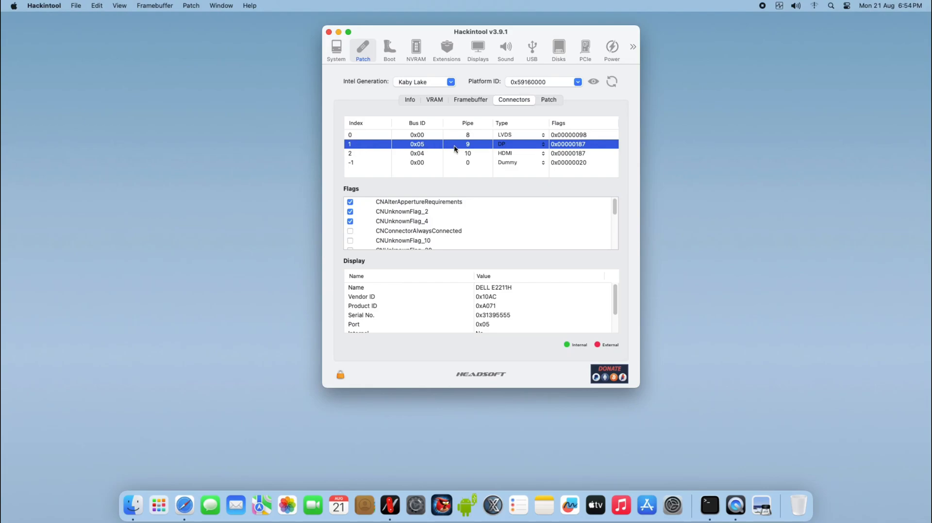
left_click_drag(614, 297, 613, 319)
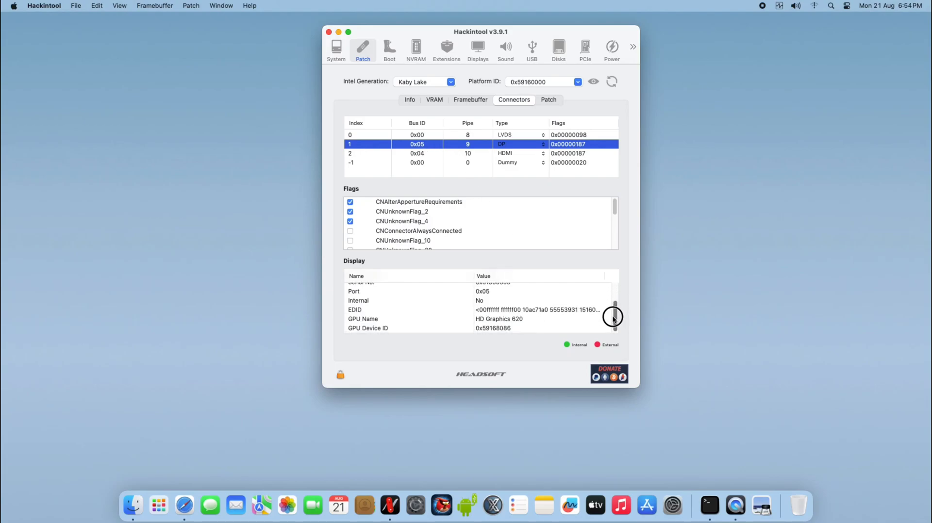
left_click_drag(613, 318, 615, 290)
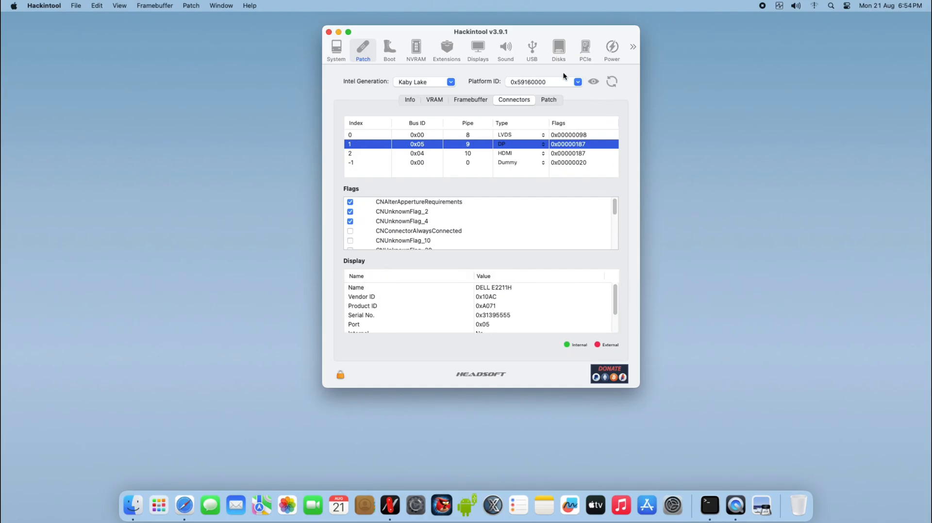
left_click(543, 100)
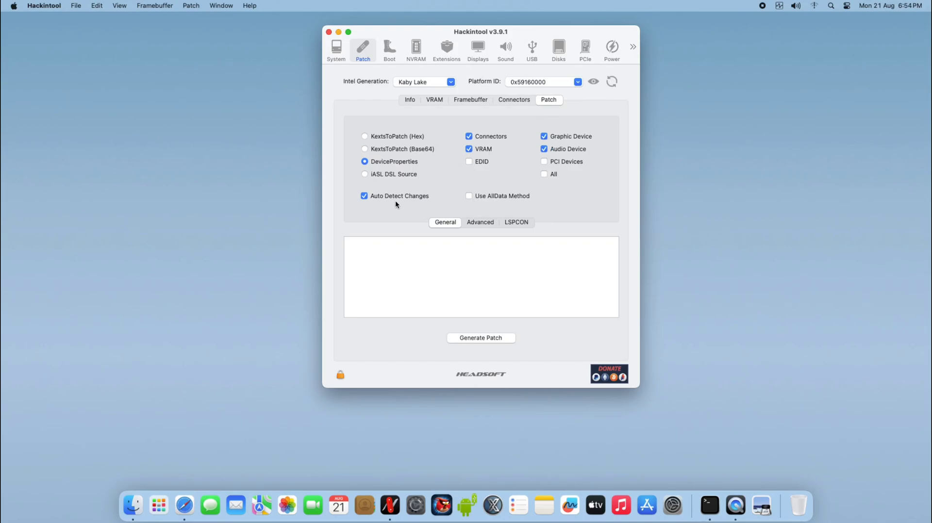
Switch the patch options to the Advanced tab
left_click(486, 225)
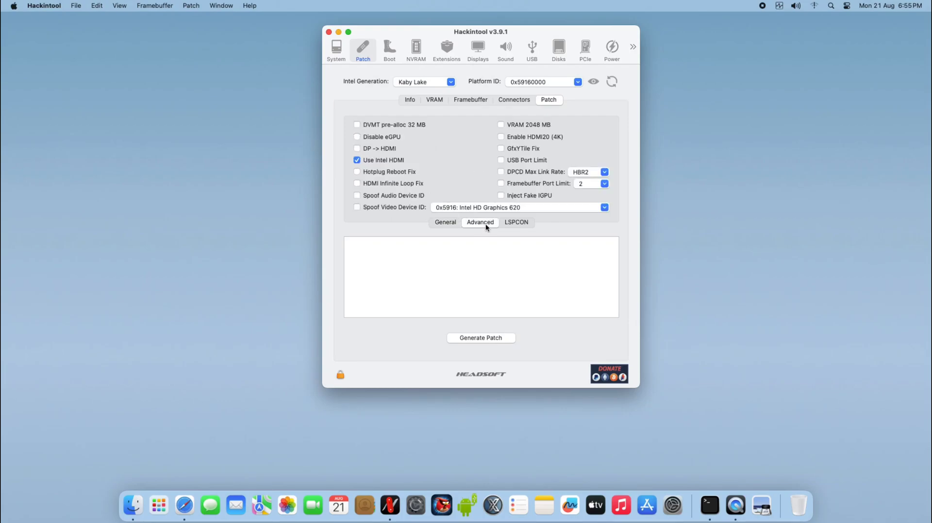
Enable DVMT pre-alloc 32 MB, DP to HDMI conversion, Hotplug Reboot Fix and HDMI Infinite Loop Fix
left_click(357, 125)
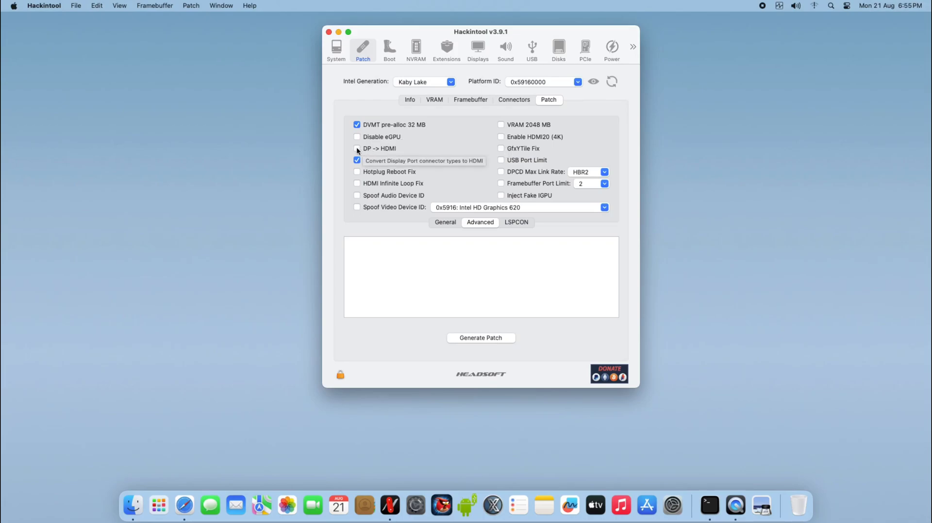
left_click(357, 148)
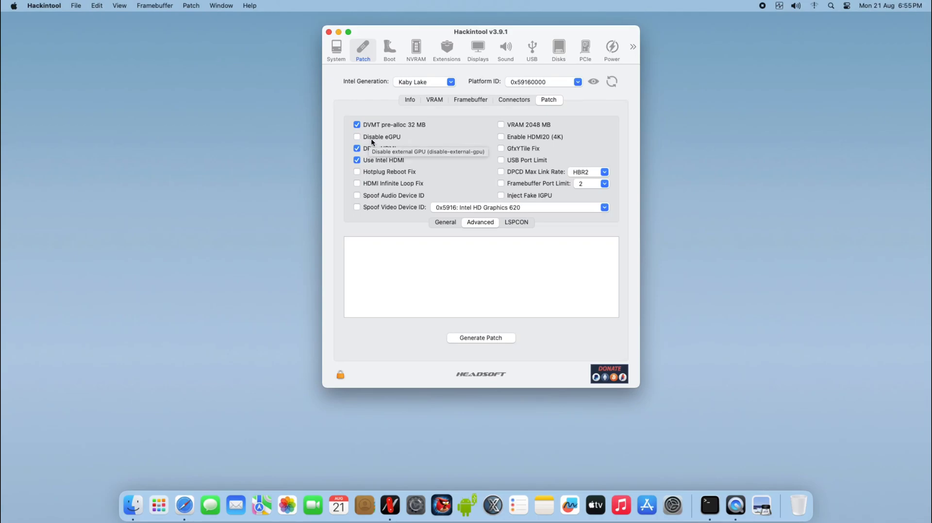
left_click(358, 172)
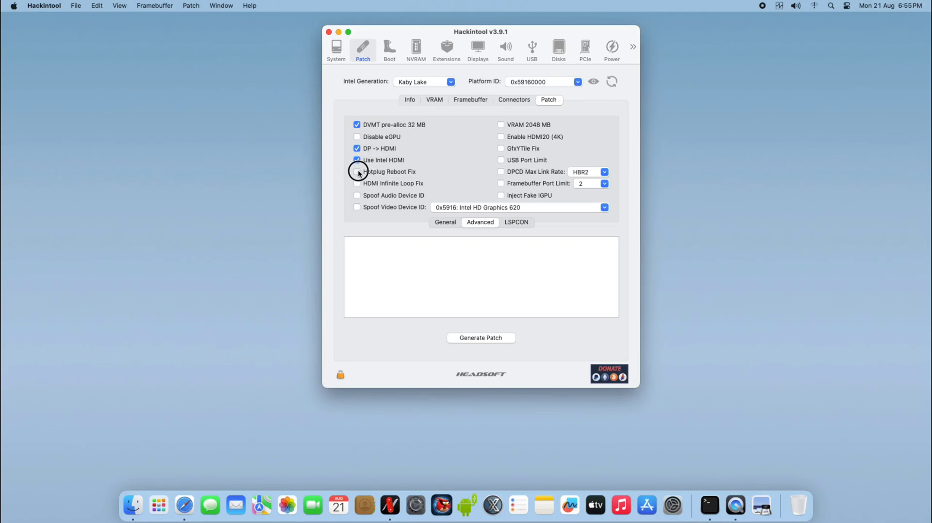
left_click(358, 183)
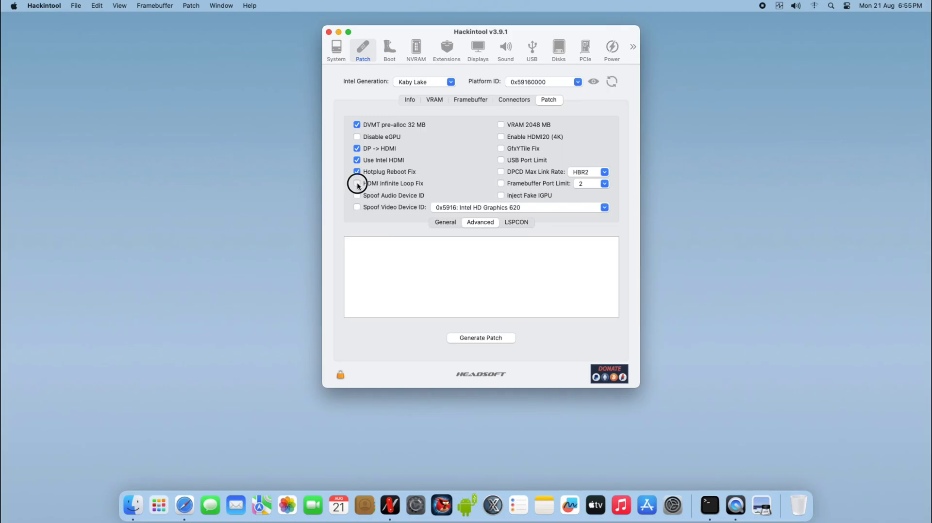
Spoof device ID 0x5912 HD Graphics 630 and enable VRAM 2048 MB, HDMI20 and Inject Fake IGPU
left_click(356, 208)
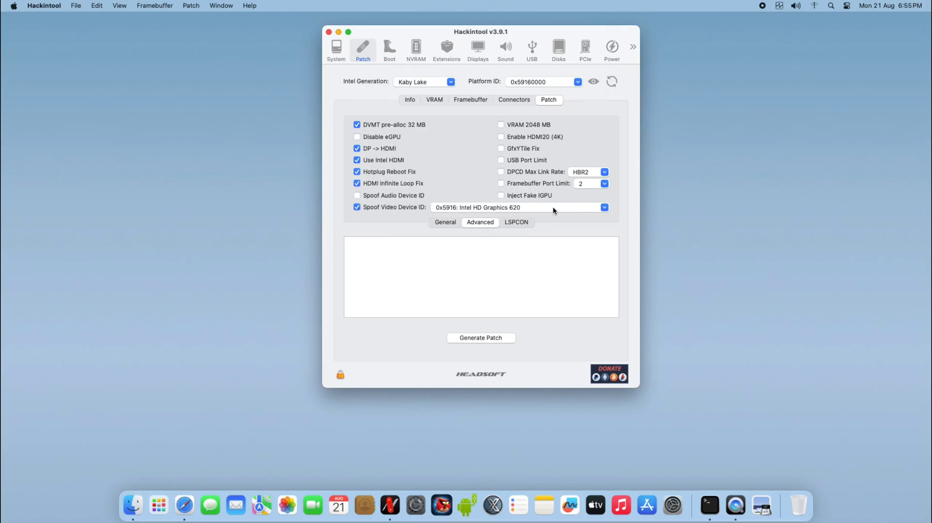
left_click(604, 208)
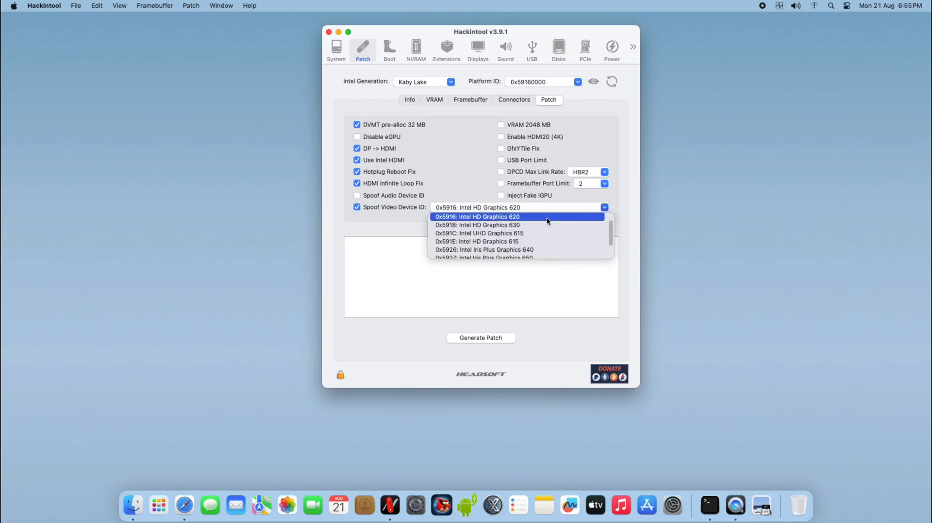
scroll(611, 231, "up", 2)
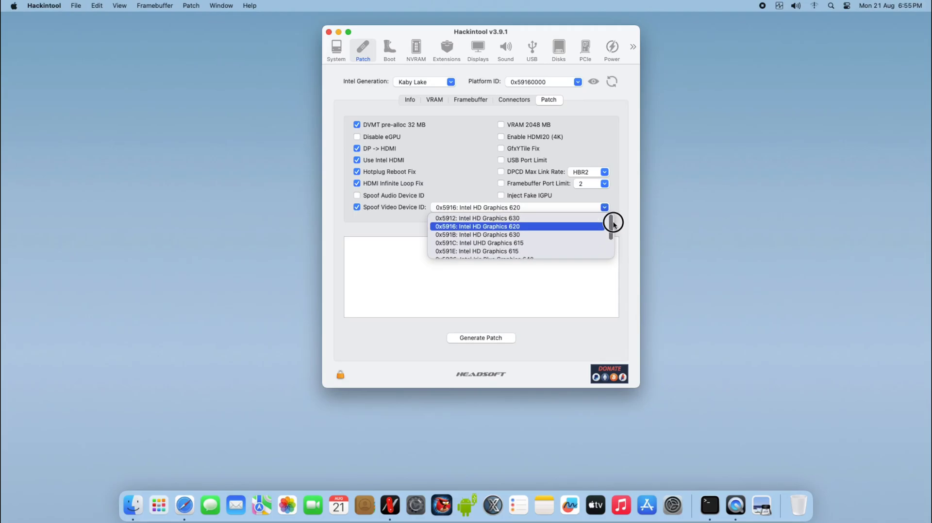
left_click(510, 219)
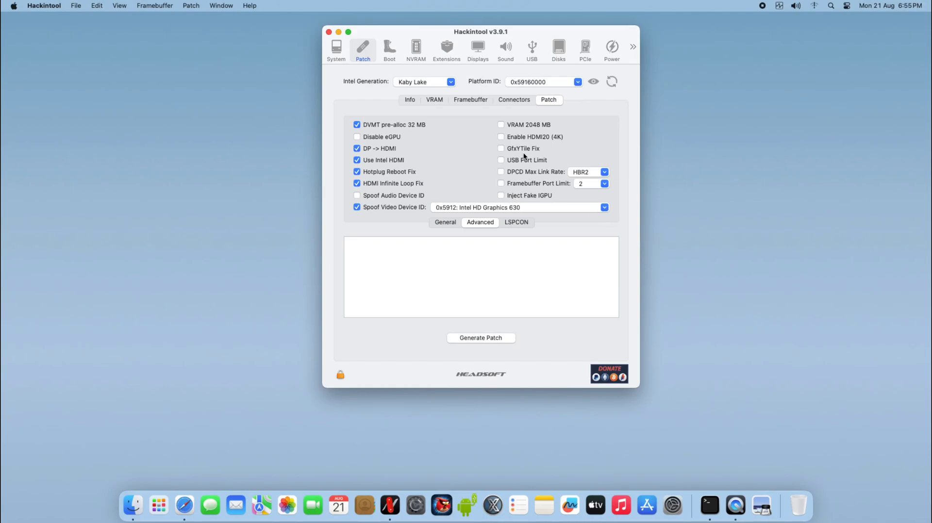
left_click(501, 125)
left_click(501, 195)
left_click(509, 222)
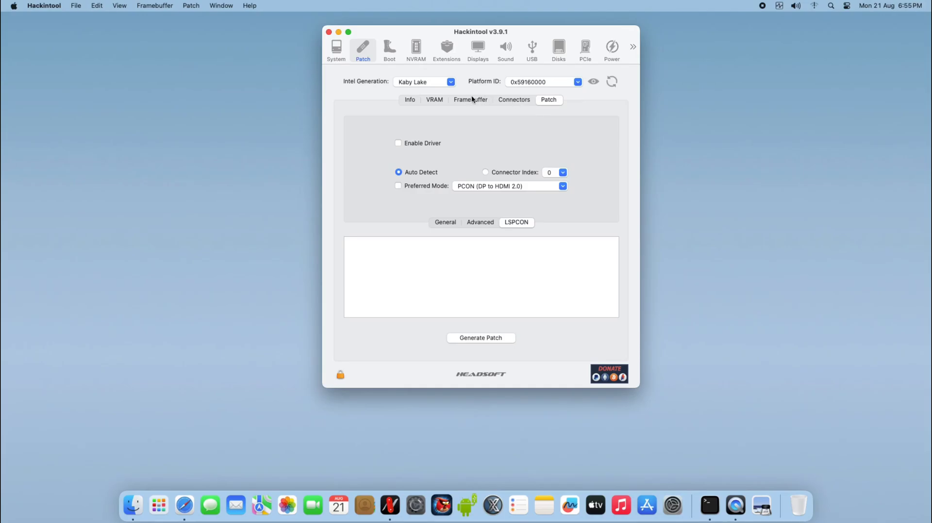
Cross-check the Connectors table while choosing connector index 1 in the LSPCON settings
left_click(517, 100)
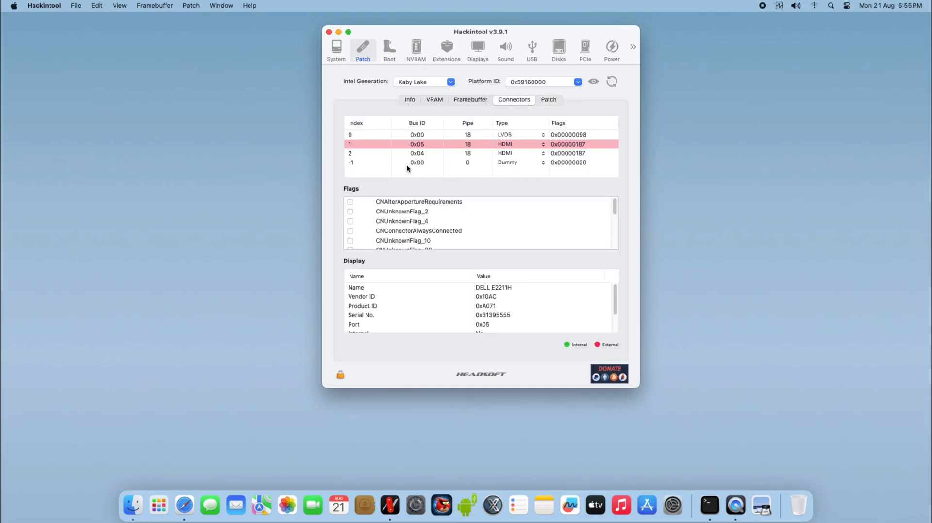
left_click(549, 100)
left_click(562, 172)
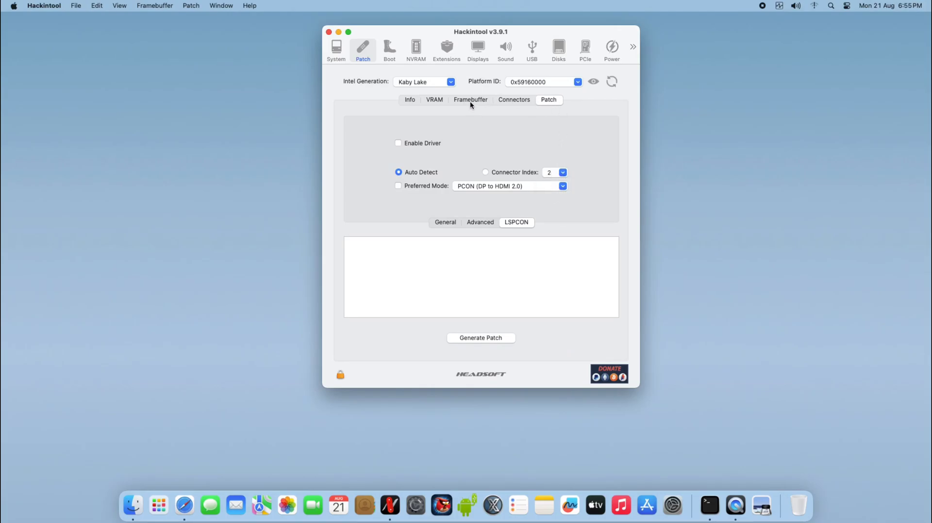
left_click(505, 100)
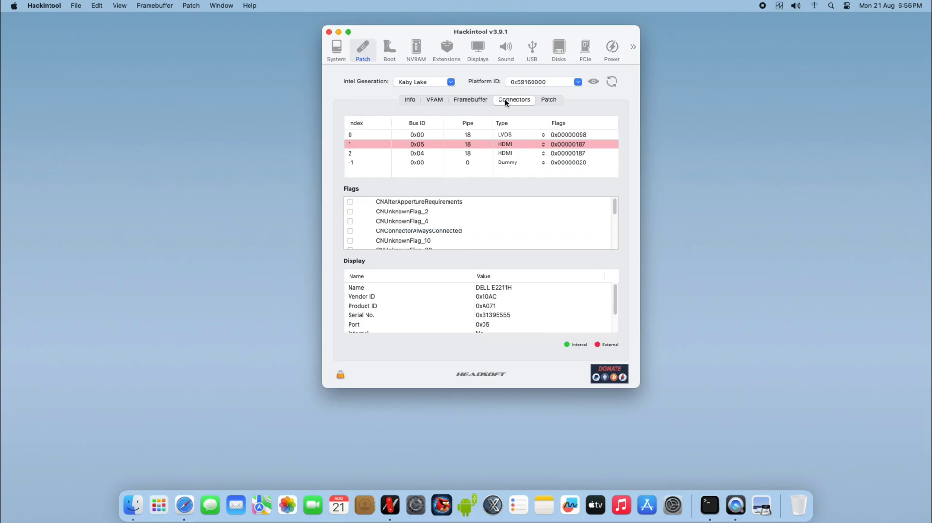
left_click(555, 100)
left_click(562, 172)
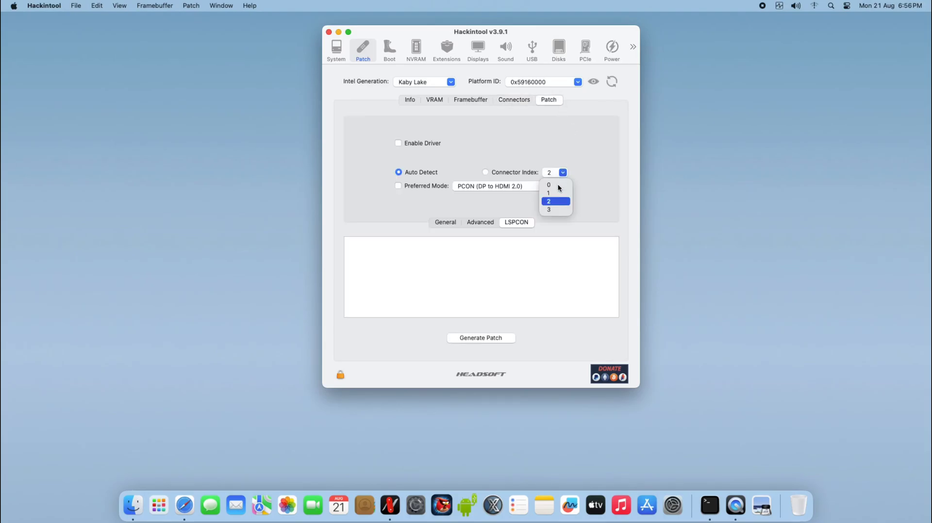
left_click(552, 194)
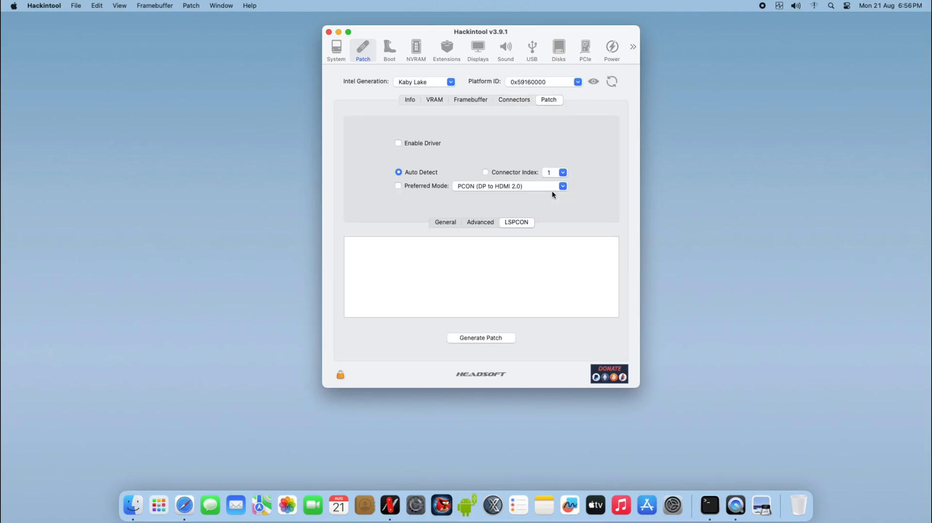
left_click(481, 100)
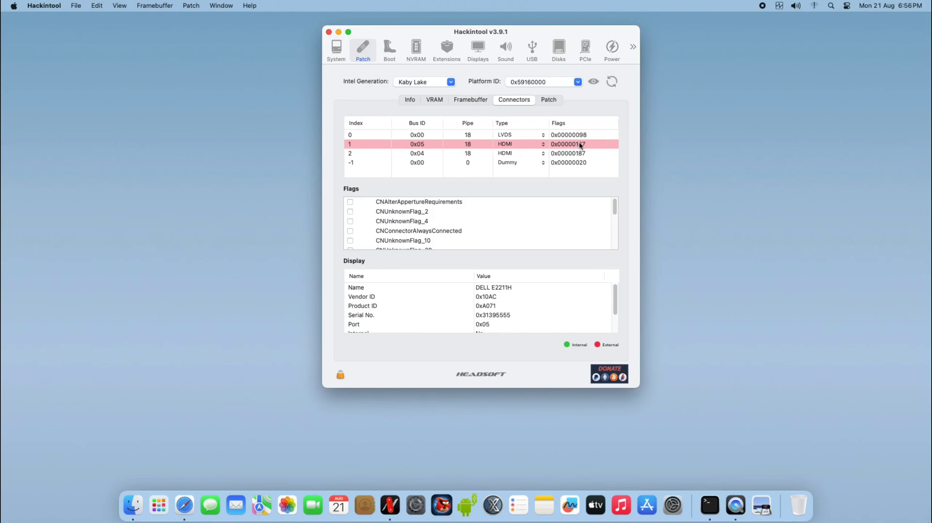
left_click(547, 101)
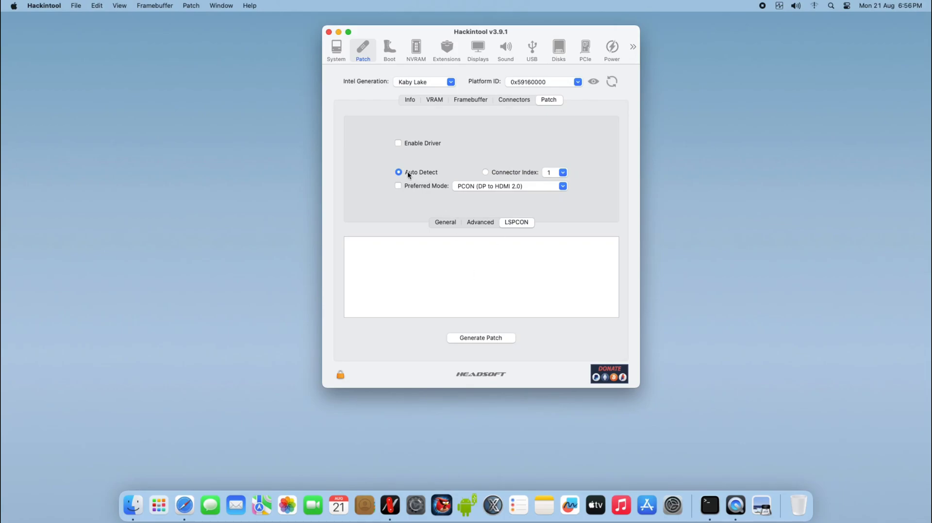
Enable the LSPCON driver with a fixed connector index of 1
left_click(401, 145)
left_click(485, 173)
left_click(563, 173)
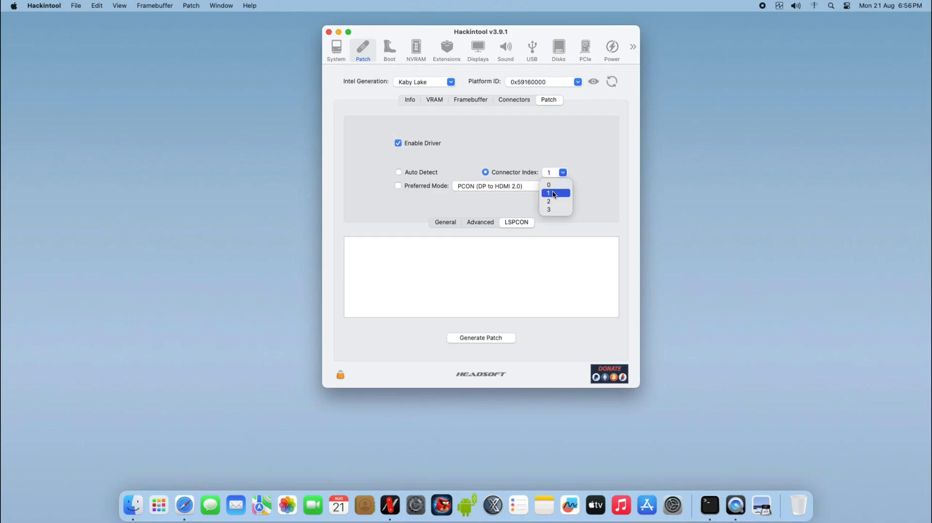
left_click(554, 193)
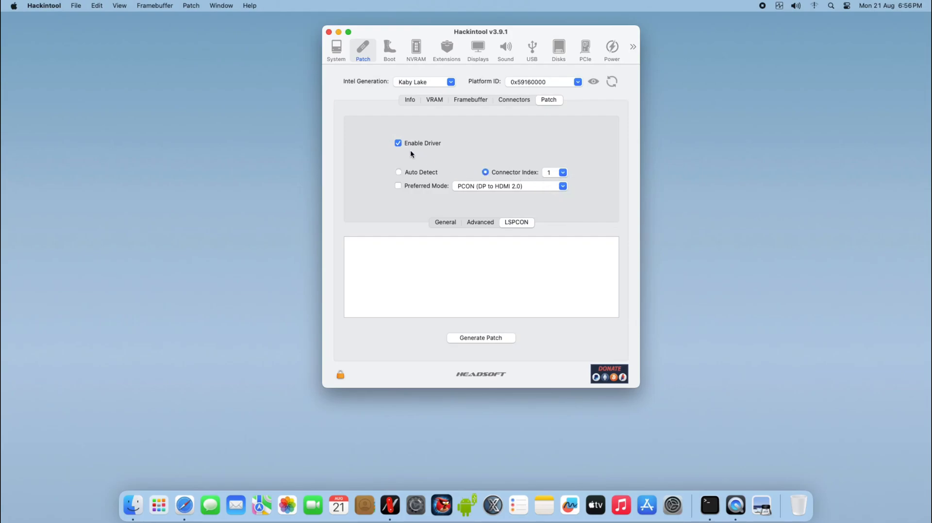
Generate the framebuffer patch plist and bring up the File menu for export
left_click(497, 338)
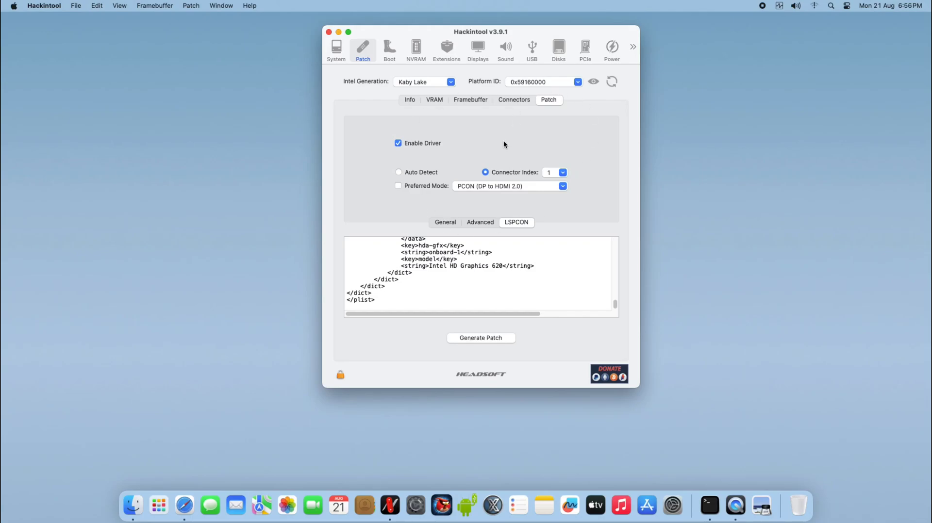
left_click(76, 6)
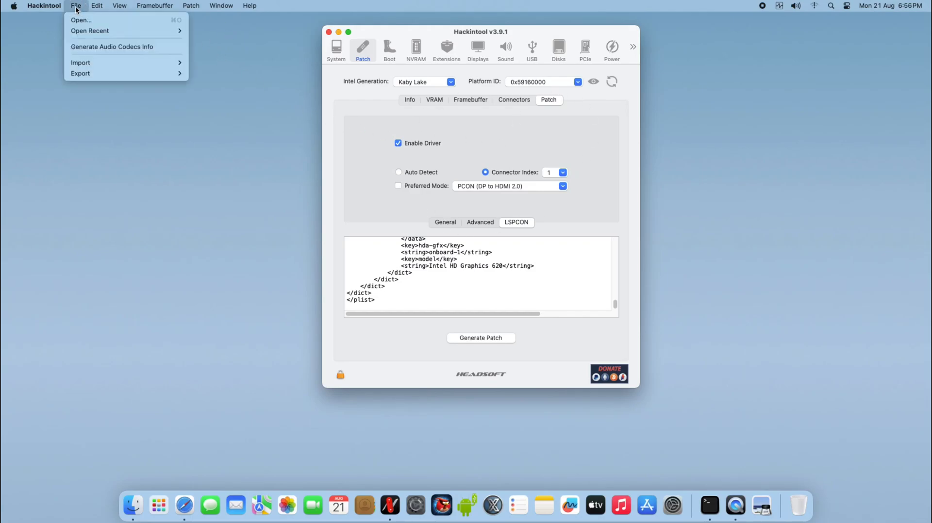
mouse_move(118, 74)
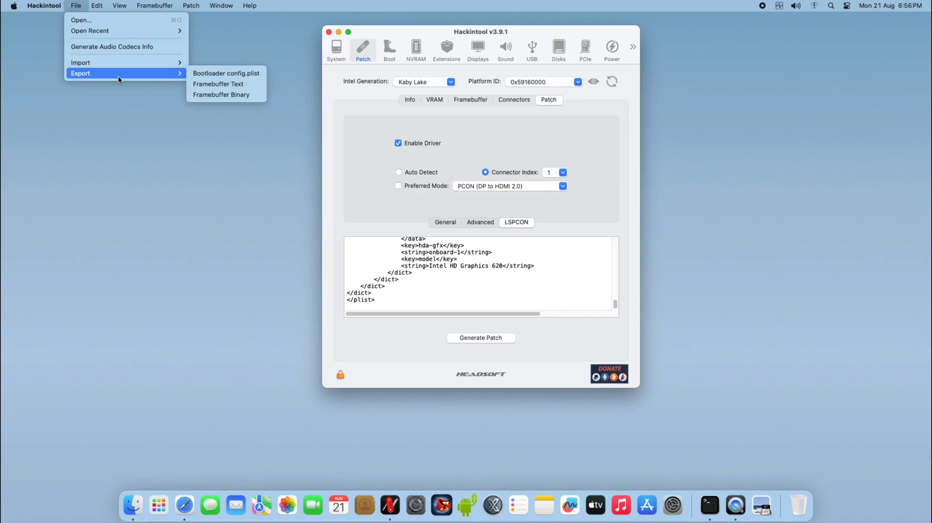
Export the patch as a bootloader config.plist on the Desktop, confirm it, and close Hackintool
left_click(211, 73)
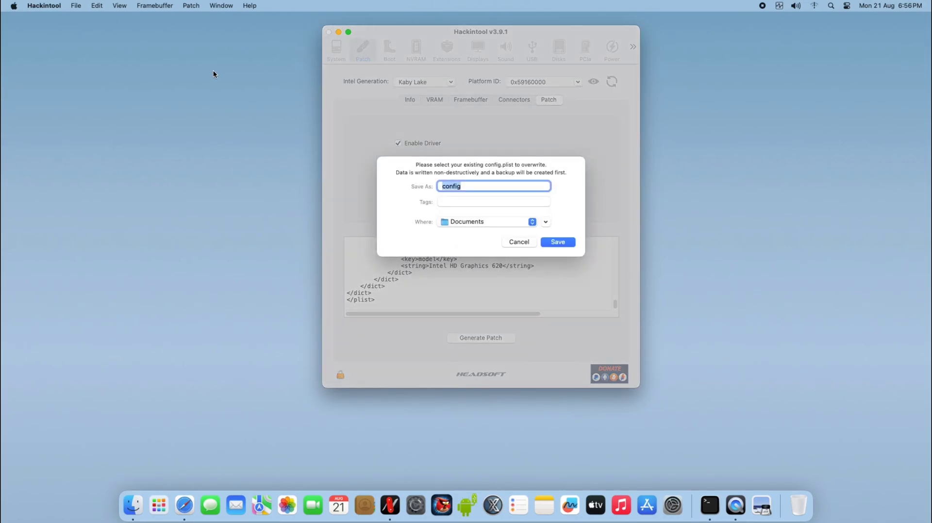
left_click(512, 224)
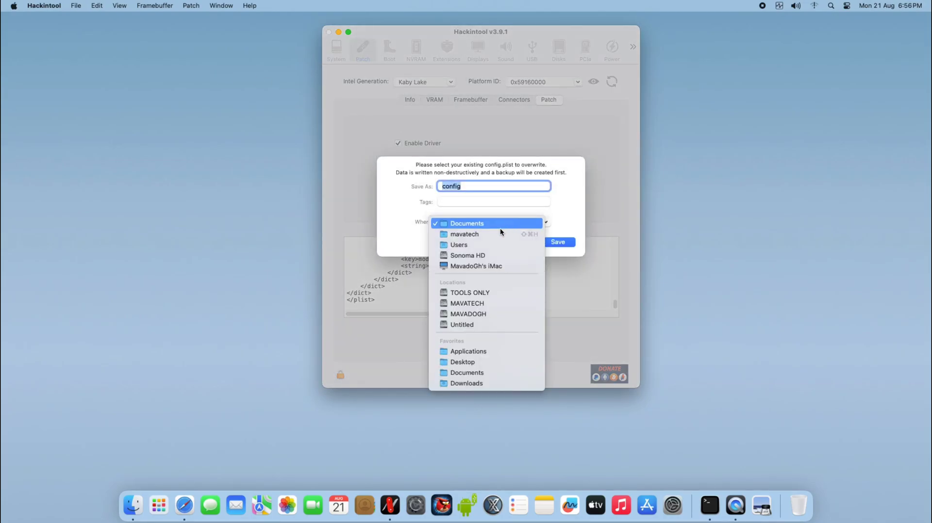
left_click(474, 362)
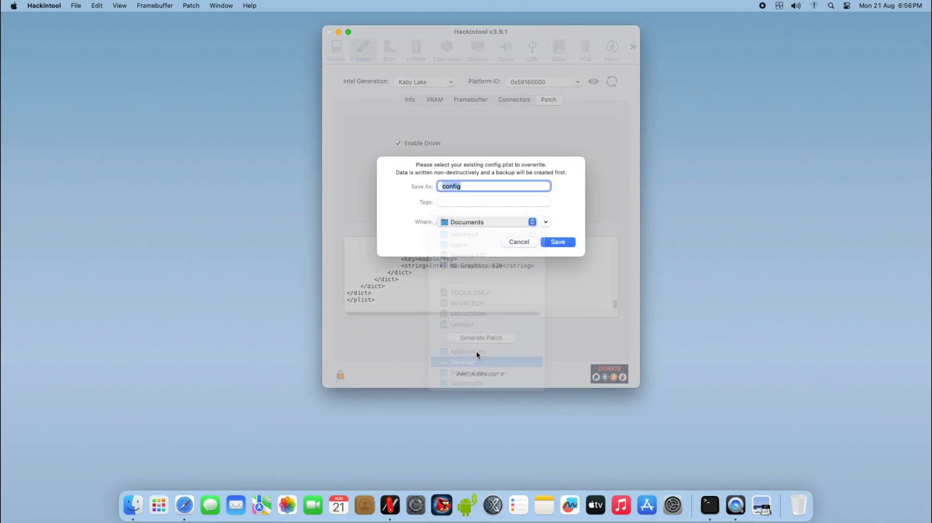
left_click(558, 244)
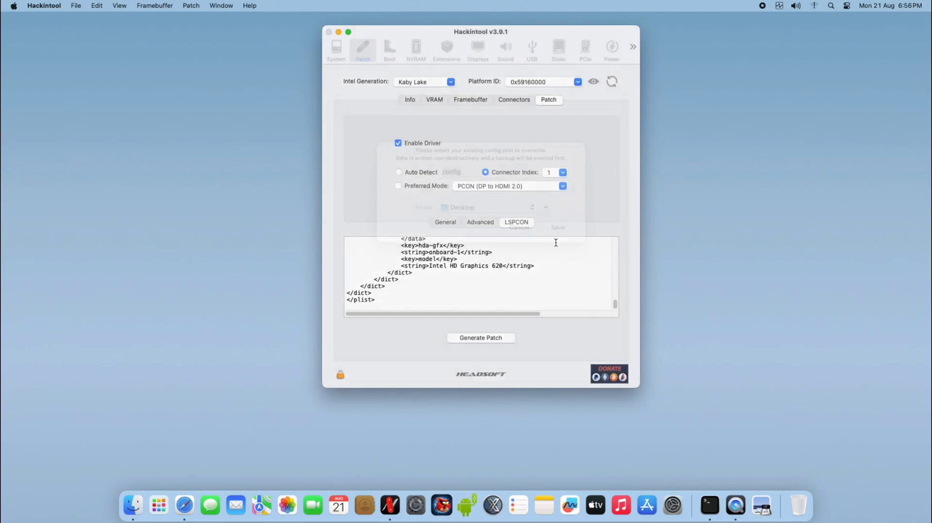
left_click(435, 250)
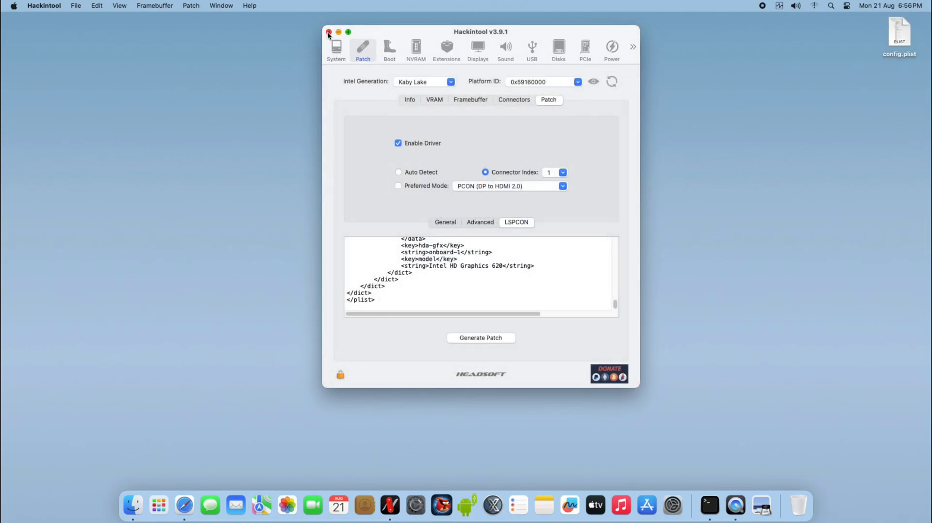
left_click(329, 32)
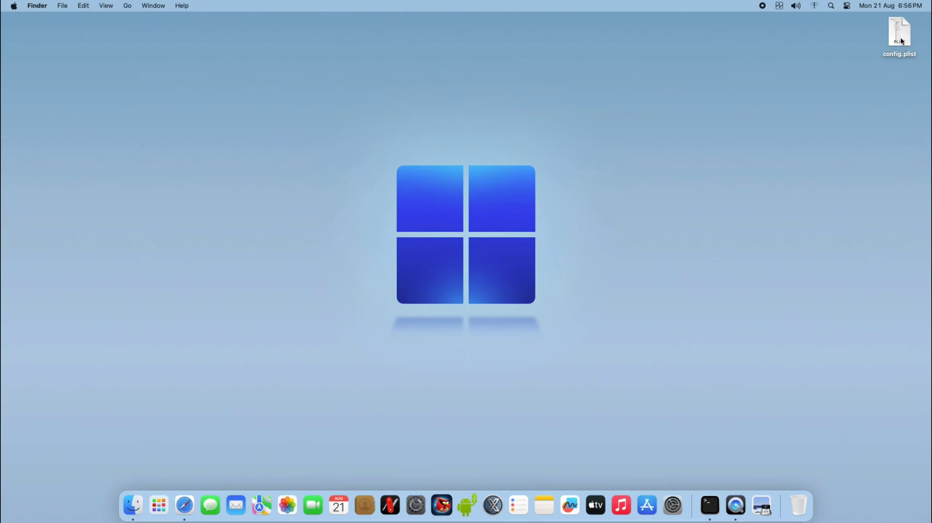
Open the exported config.plist and inspect the PciRoot(0x0)/Pci(0x2,0x0) DeviceProperties entries
double_click(900, 39)
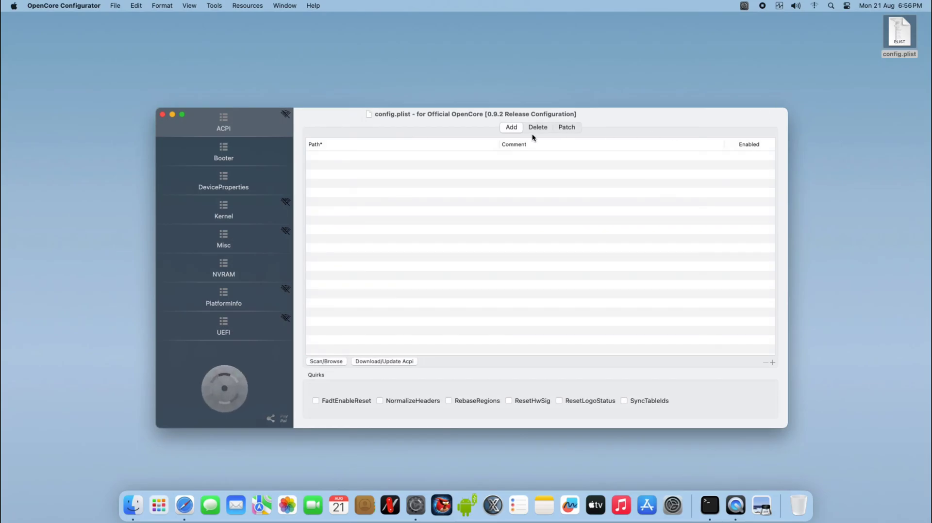
left_click(225, 181)
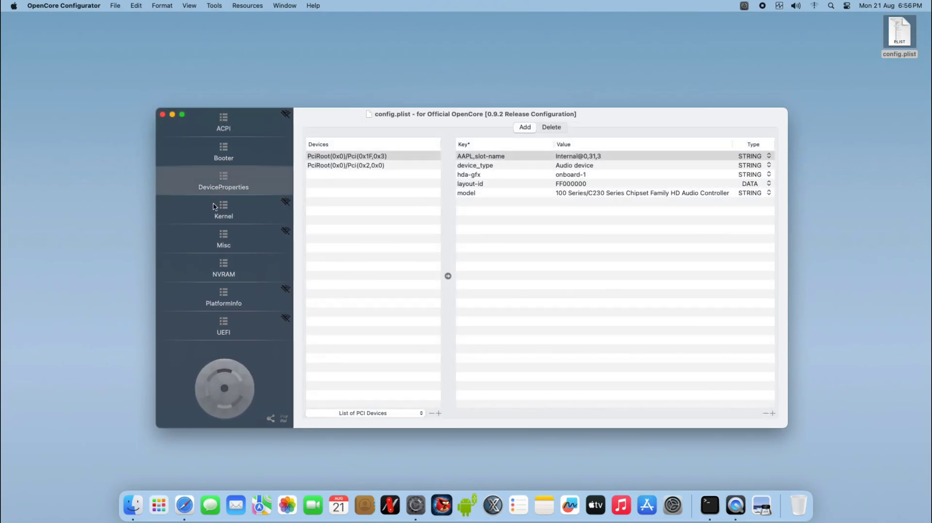
left_click(360, 167)
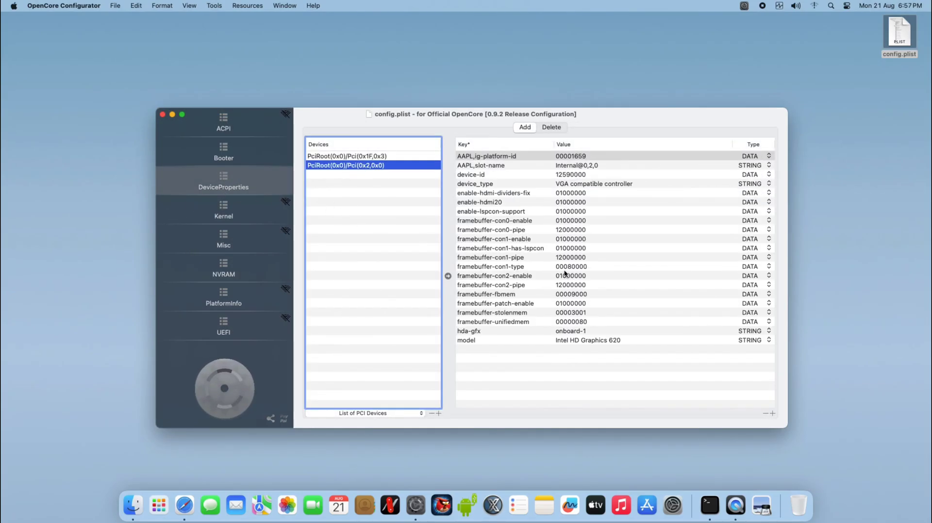
left_click(591, 335)
left_click(589, 177)
left_click(586, 156)
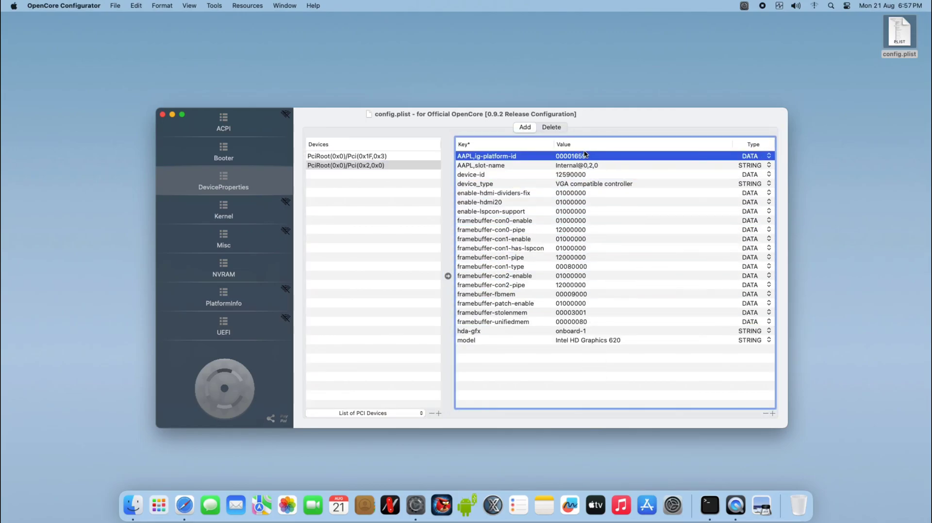
left_click(533, 266)
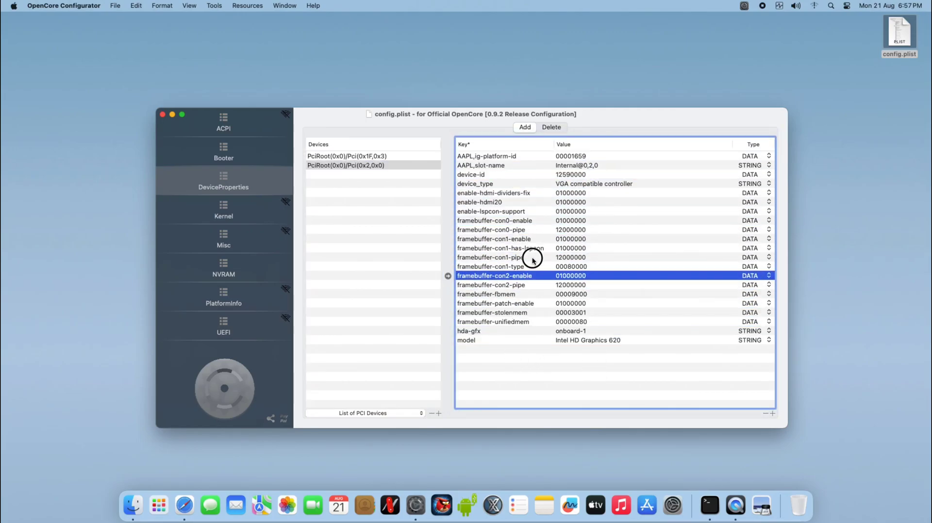
left_click(537, 156)
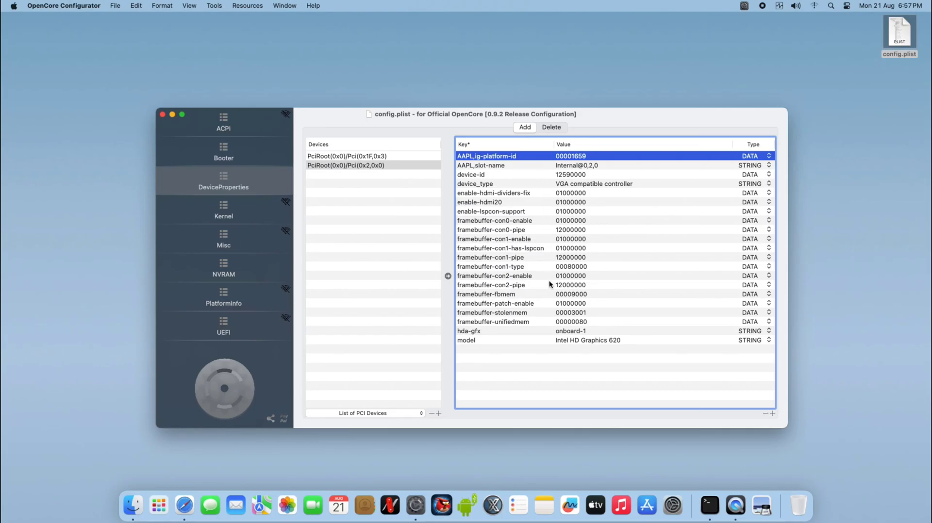
Cut the PciRoot(0x0)/Pci(0x2,0x0) entry, paste it into the device list, then close the config
right_click(356, 165)
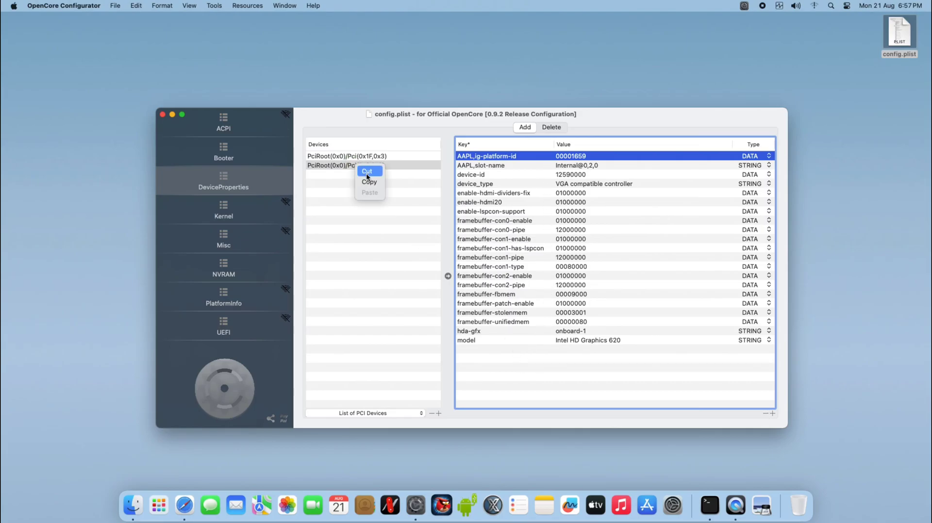
left_click(367, 172)
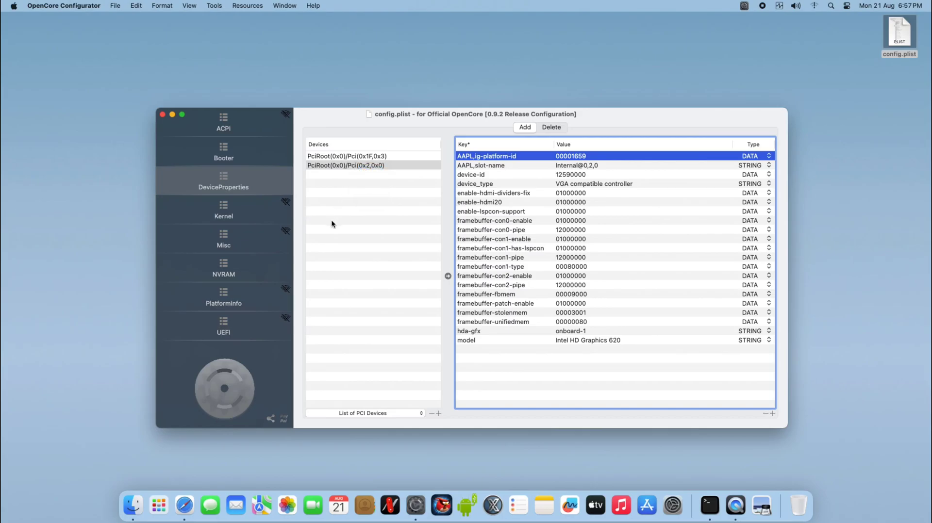
right_click(368, 178)
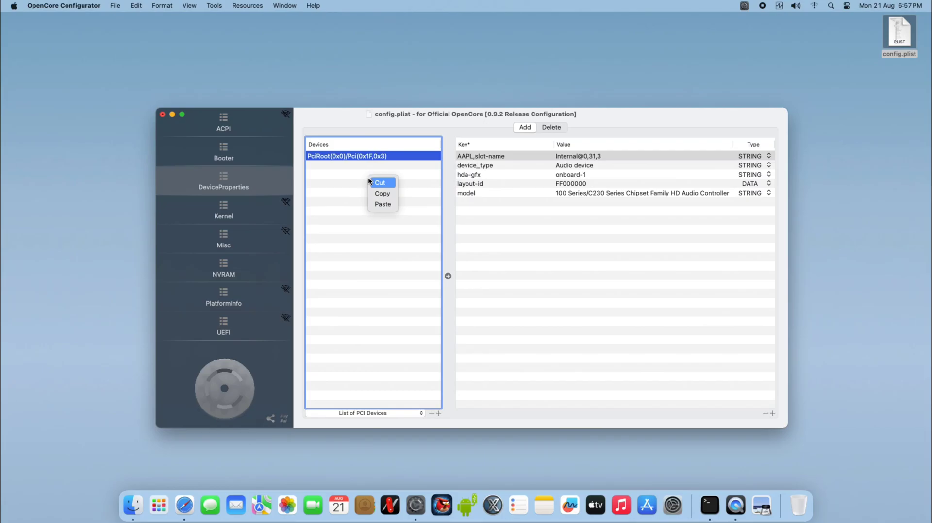
left_click(380, 203)
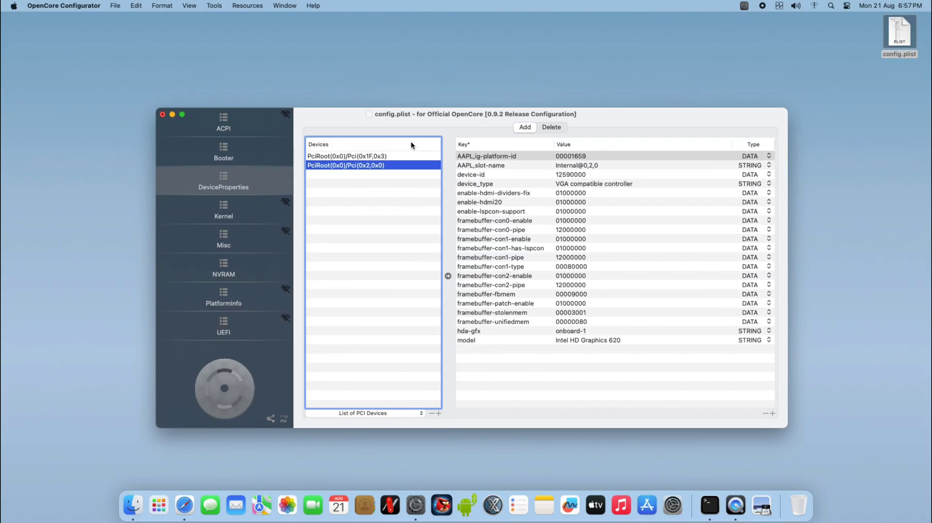
left_click(162, 115)
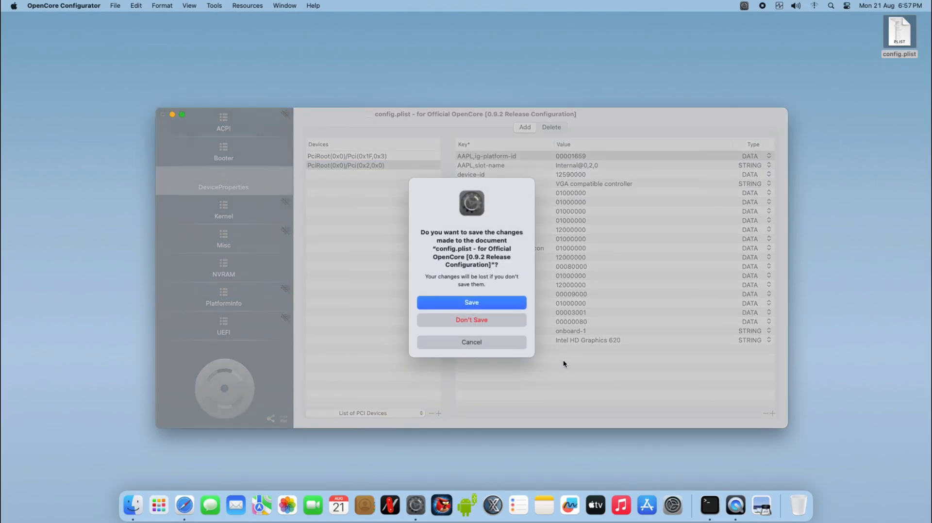
Discard the config changes and mount the disk4s1 EFI partition, authorizing with the account password
left_click(464, 320)
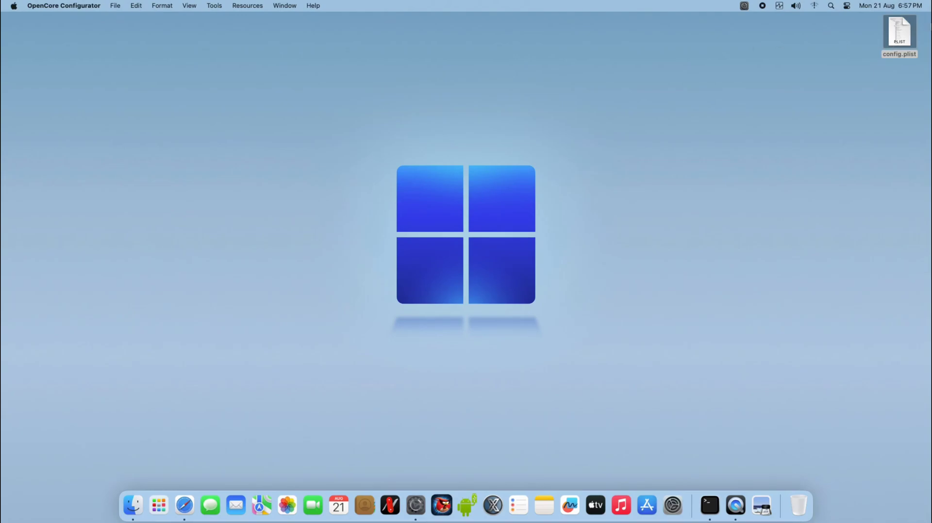
left_click(744, 6)
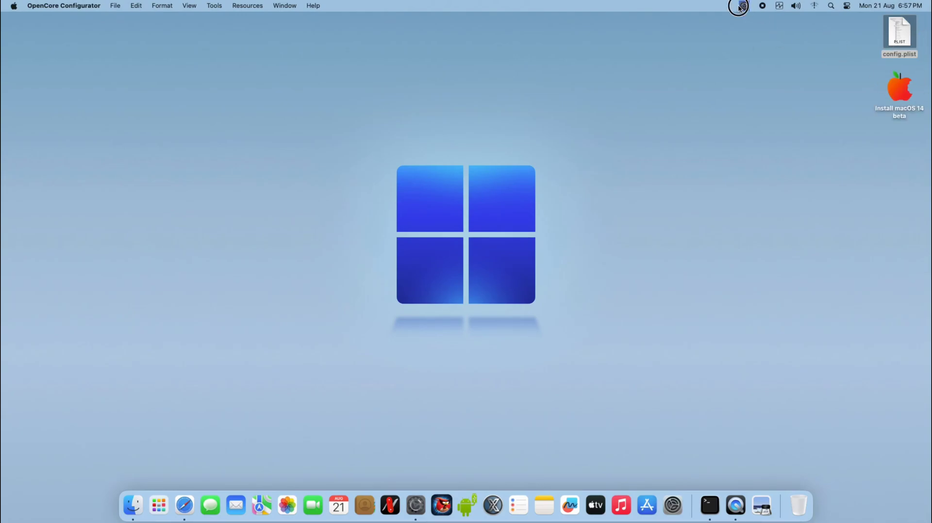
left_click(770, 166)
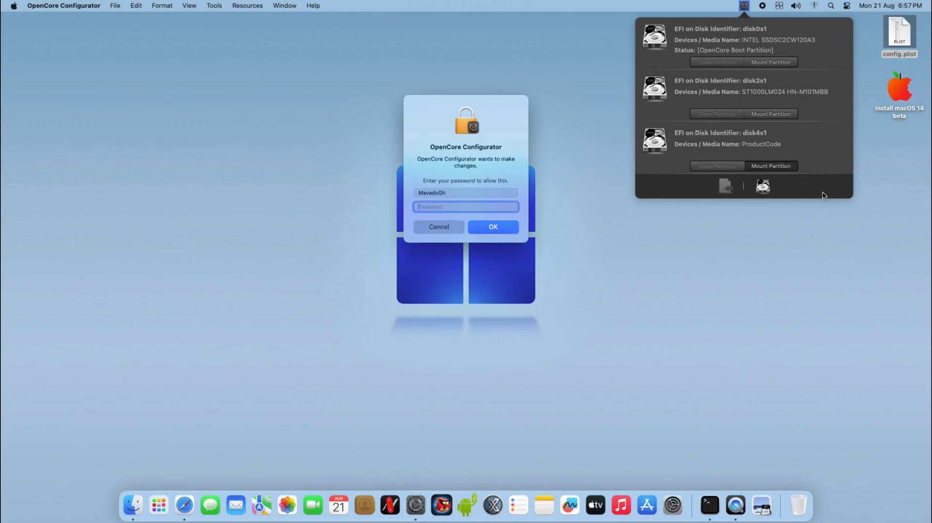
type("••••")
key("Return")
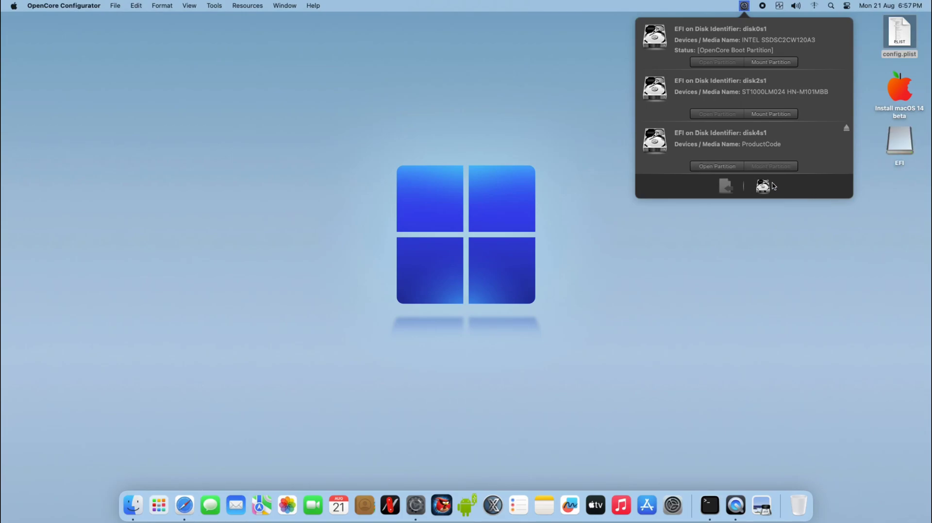
left_click(771, 186)
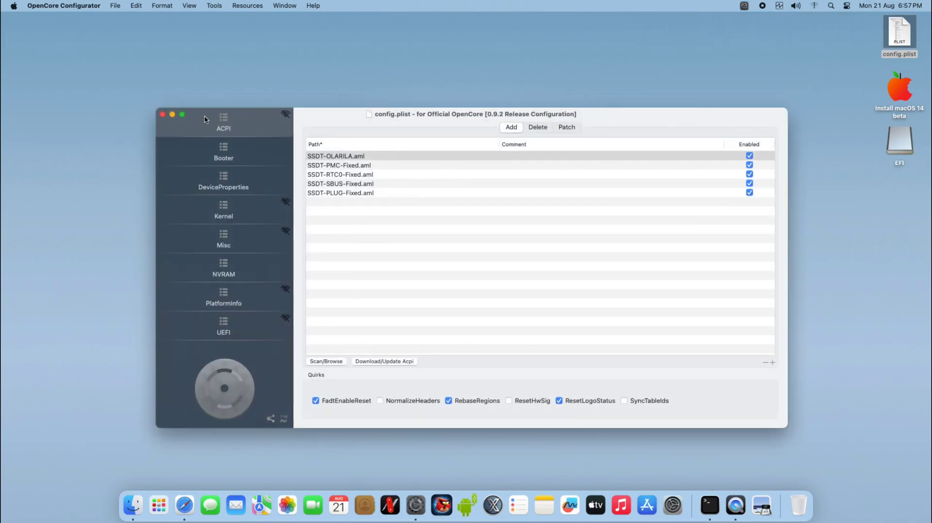
left_click(162, 114)
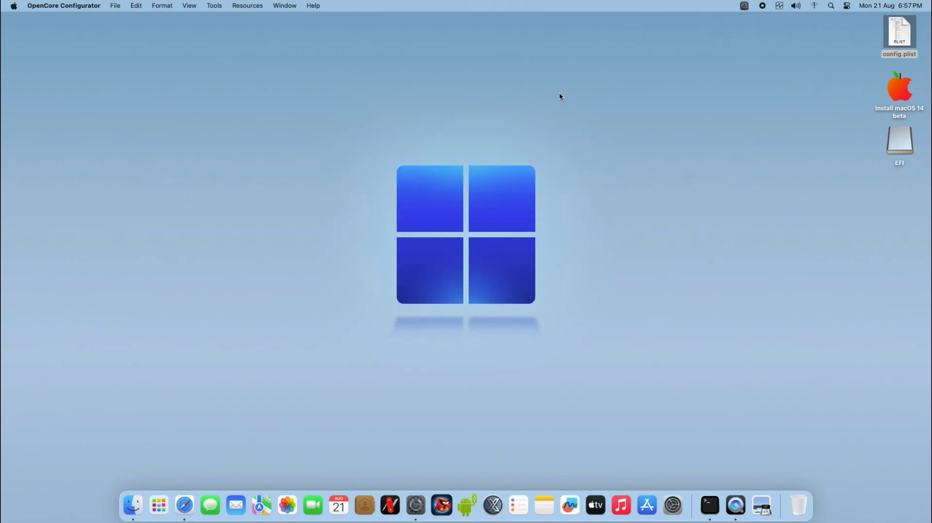
Open config.plist from the mounted drive's EFI > OC folder in OpenCore Configurator
double_click(899, 140)
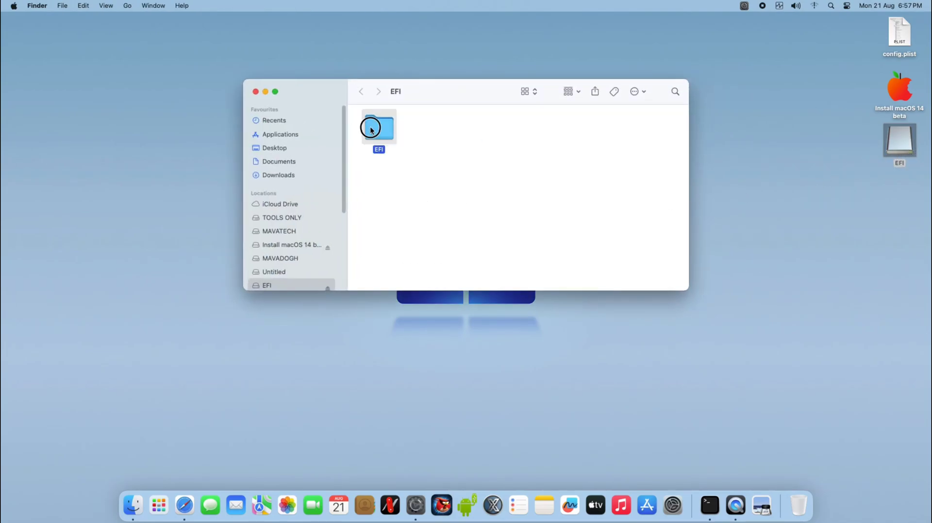
double_click(374, 127)
double_click(434, 130)
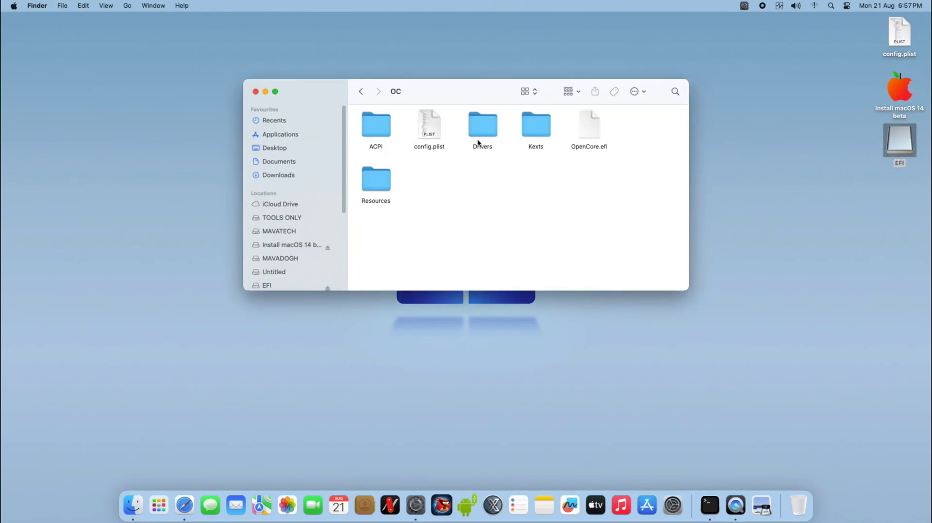
double_click(424, 133)
left_click_drag(556, 122, 415, 124)
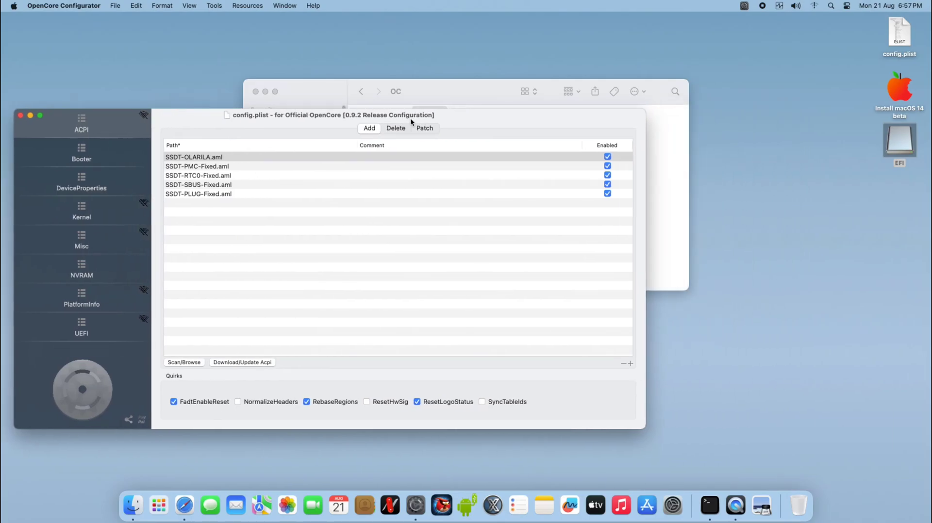
Remove the old PciRoot(0x0)/Pci(0x2,0x0) DeviceProperties entry and paste in the copied framebuffer one
left_click(81, 182)
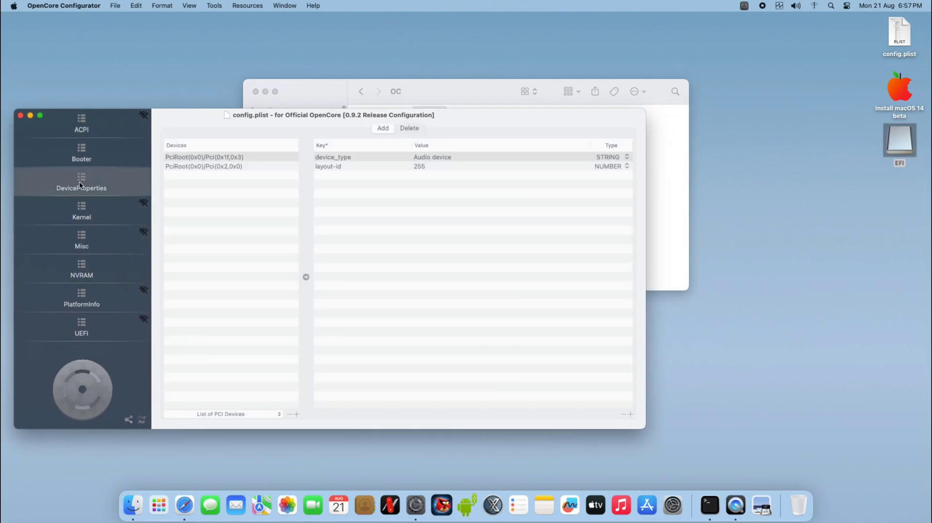
left_click(214, 167)
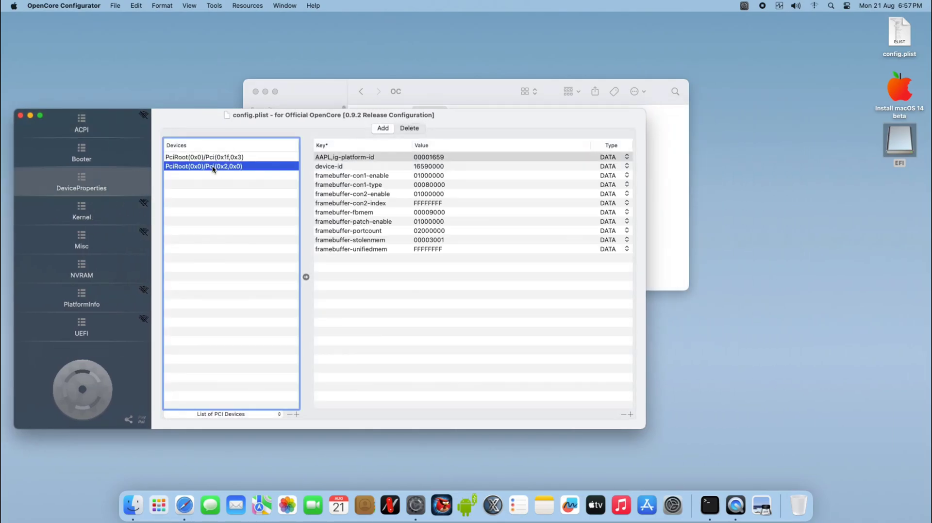
left_click(623, 414)
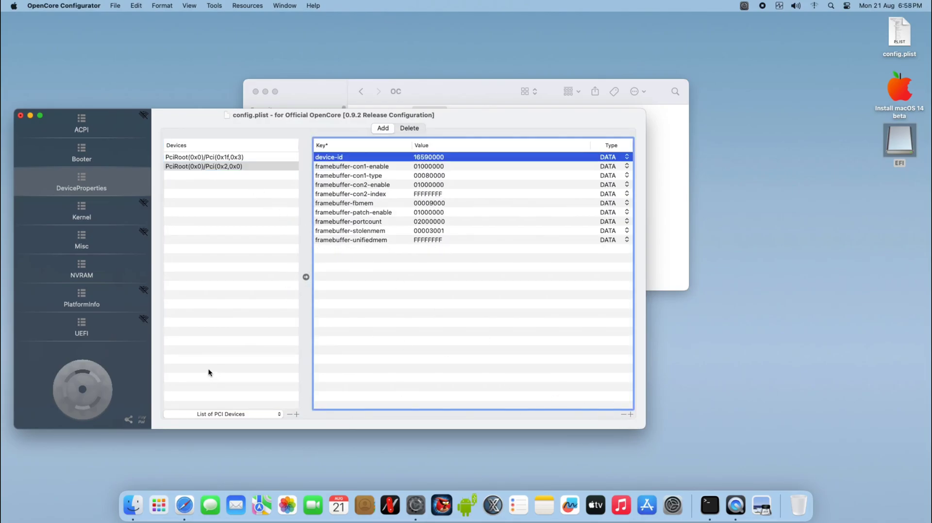
left_click(290, 414)
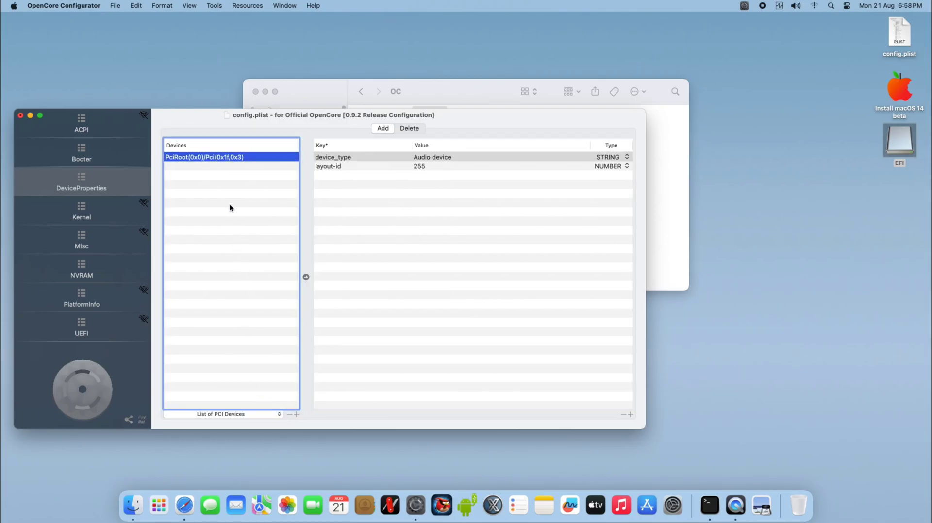
right_click(229, 189)
left_click(244, 216)
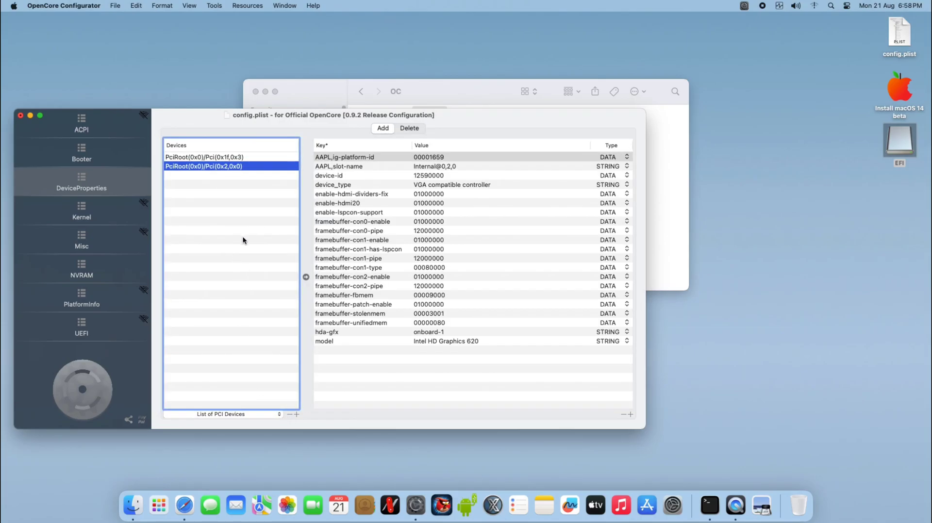
Save the EFI config.plist and verify the audio and graphics device entries
mouse_move(347, 127)
left_mouse_down()
mouse_move(484, 121)
mouse_move(541, 90)
left_mouse_up()
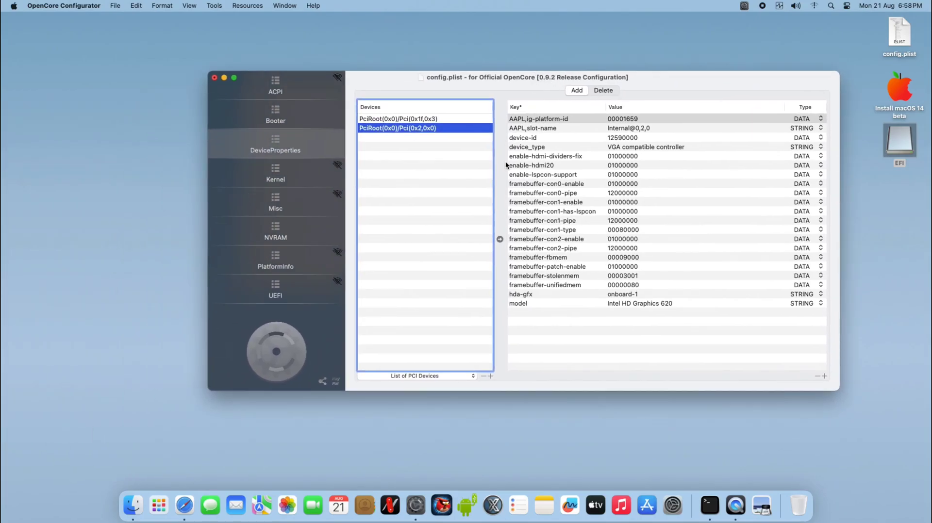
left_click(115, 5)
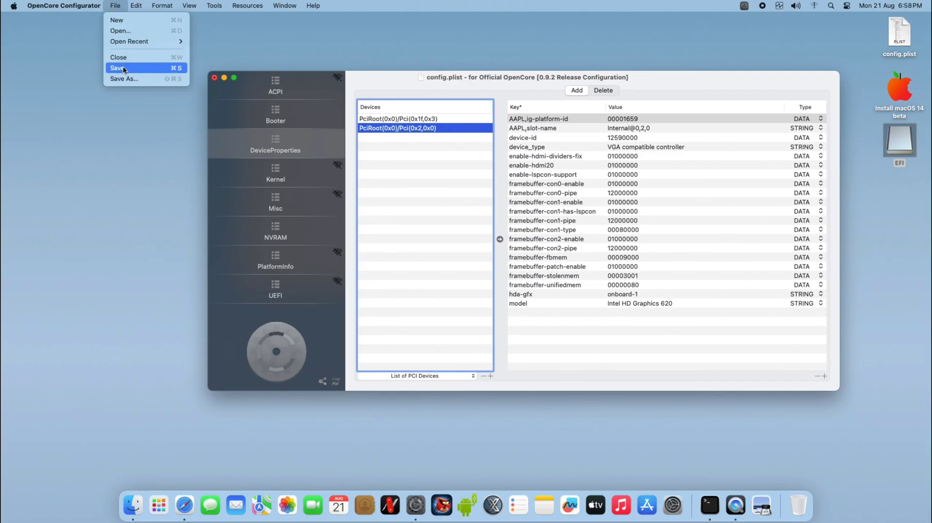
left_click(123, 66)
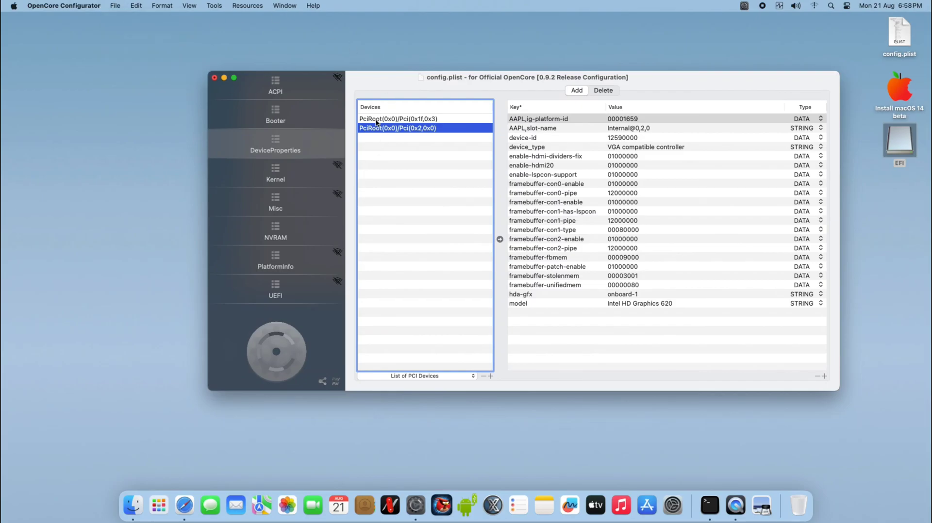
left_click(421, 119)
left_click(419, 120)
Close the config and OC folder windows, returning to the desktop
left_click(214, 78)
left_click(256, 91)
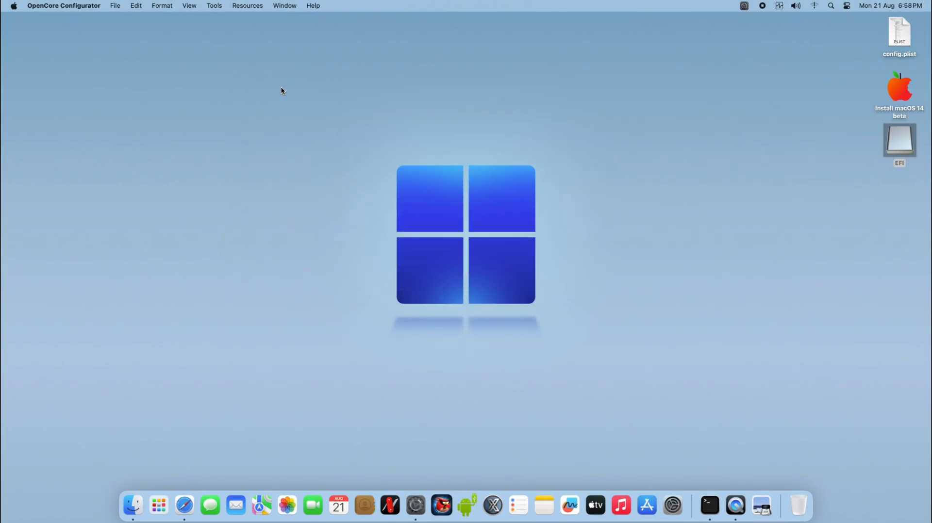
left_click(49, 27)
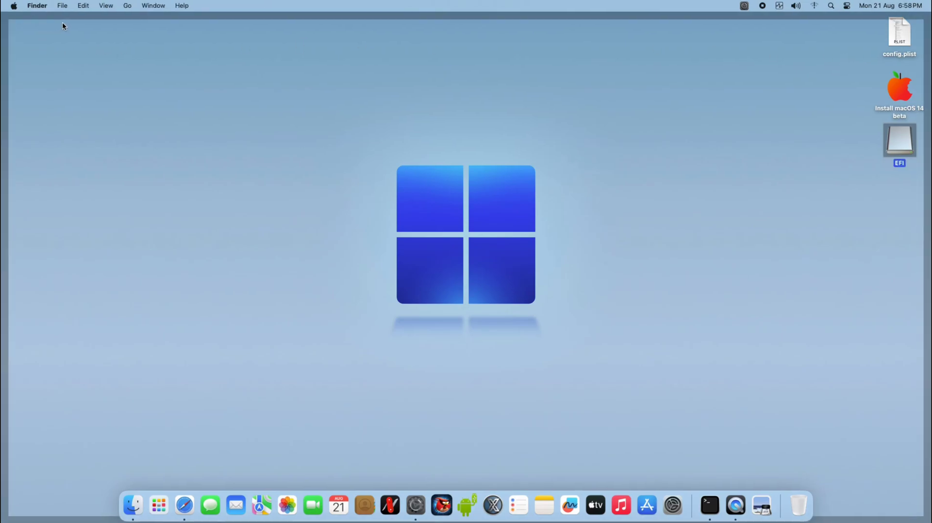